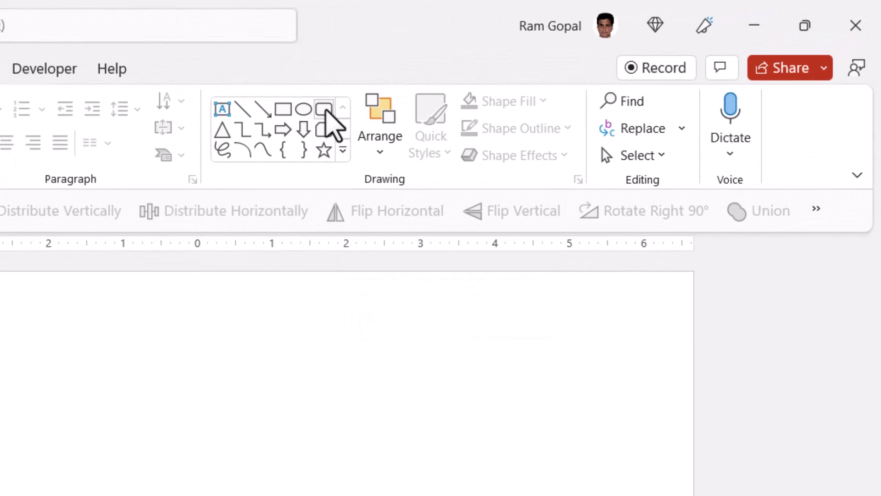
Step: Draw a blue rounded rectangle and round its corners fully into a pill
left_click(343, 151)
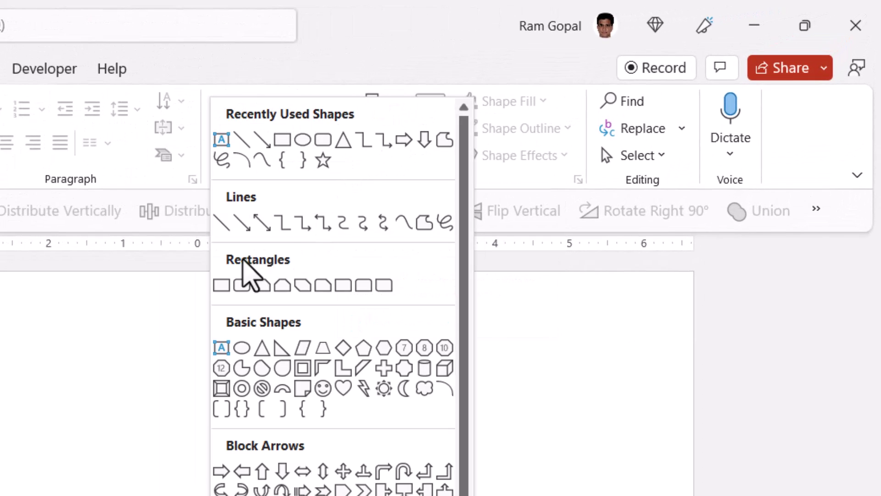
left_click(241, 285)
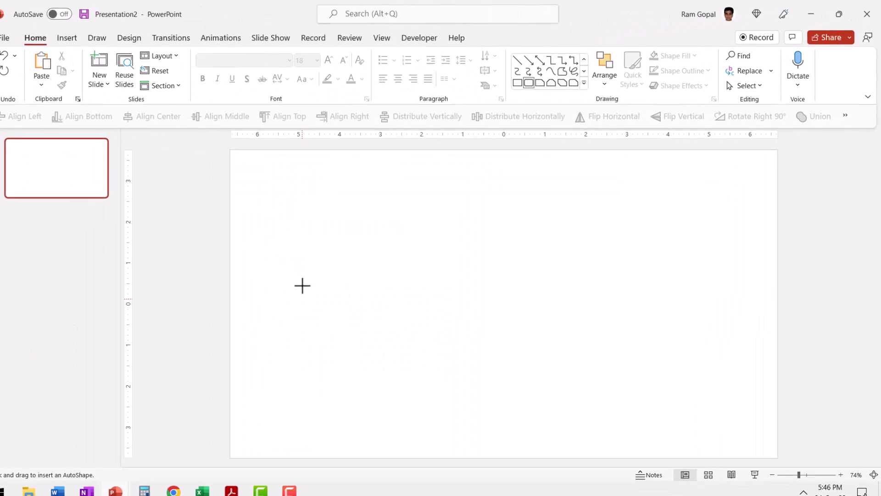
left_click_drag(309, 251, 660, 392)
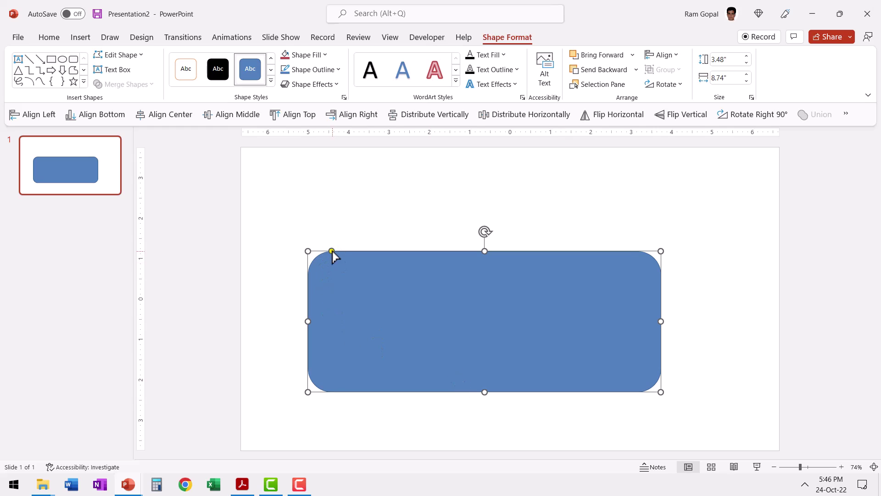
left_click_drag(332, 251, 577, 288)
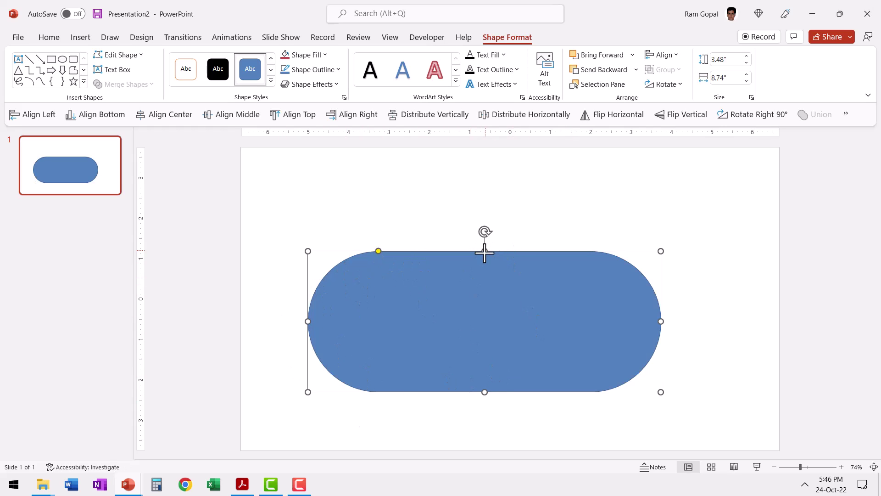
Step: Squash the pill to 0.83" tall, place it mid-slide, and duplicate it just below
left_click_drag(484, 252, 468, 360)
left_click_drag(515, 374, 535, 291)
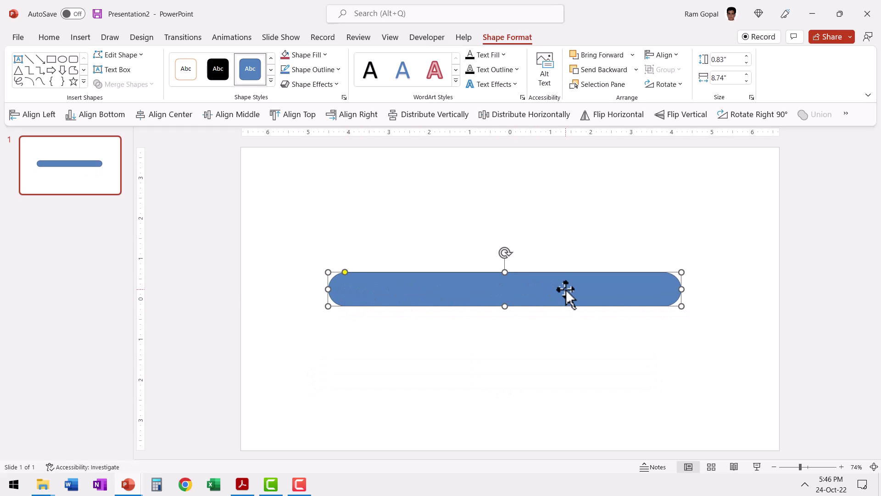
left_click_drag(551, 288, 552, 333)
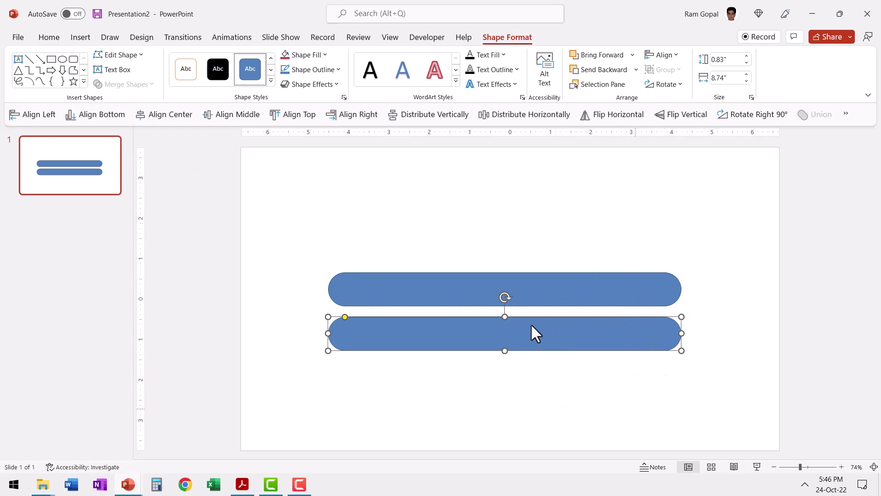
Step: Subtract a covering rectangle from the lower pill, leaving only its 0.83" by 0.92" rounded end
left_click(51, 59)
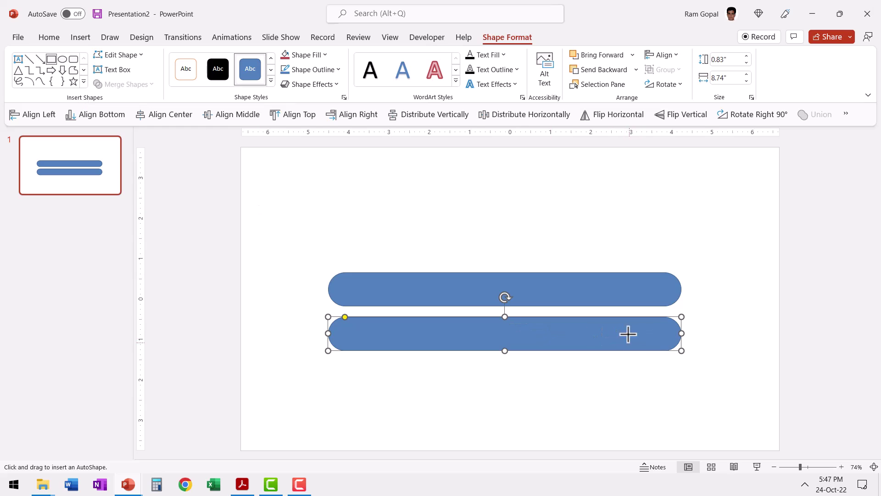
left_click_drag(284, 276, 644, 433)
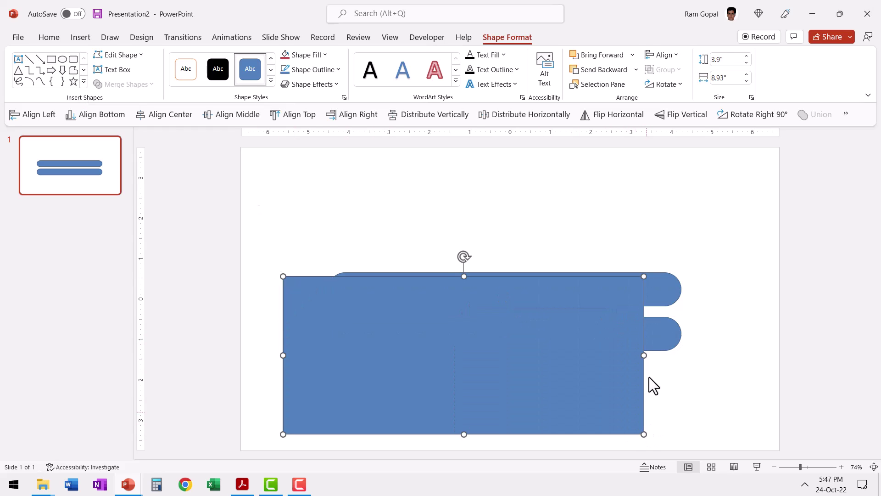
left_click(665, 338)
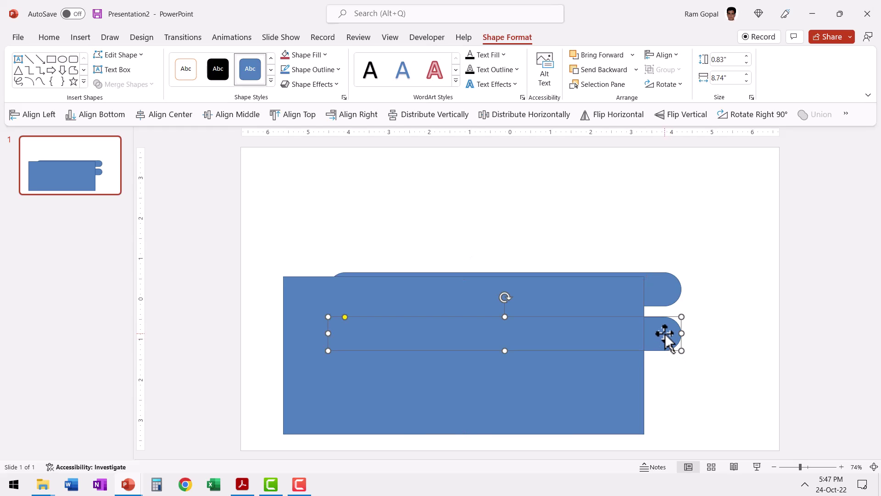
left_click(603, 299, "shift")
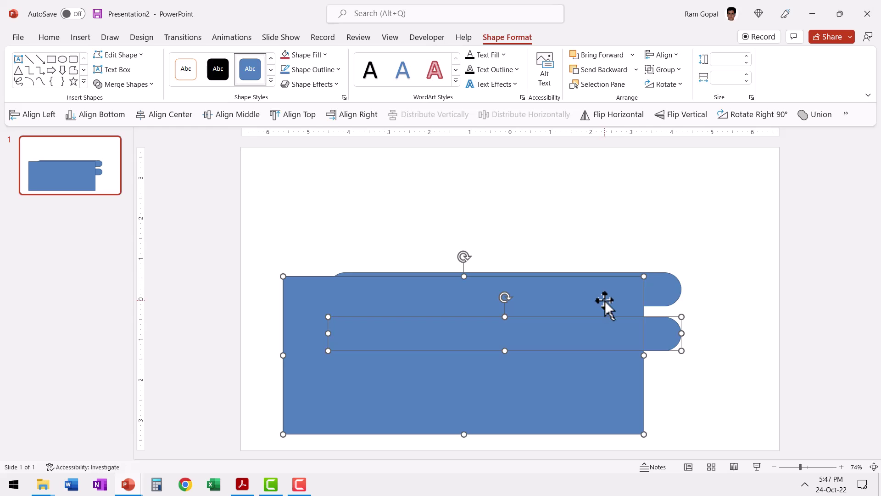
left_click(846, 114)
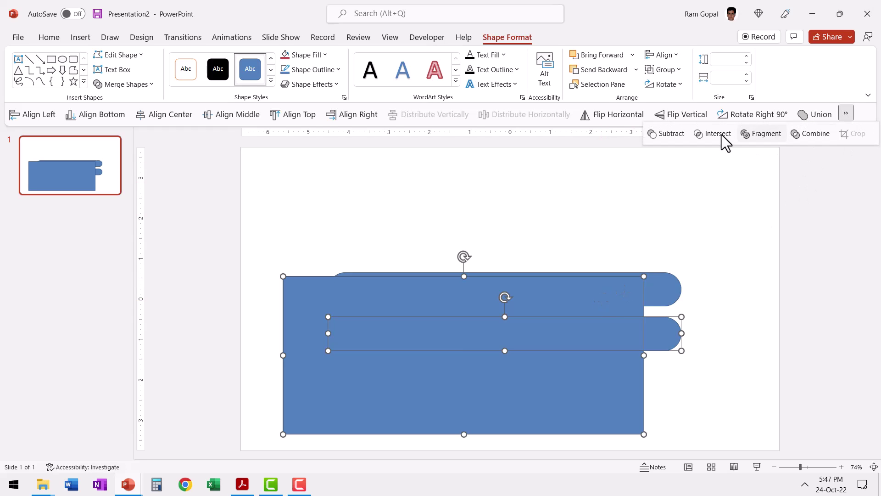
left_click(661, 134)
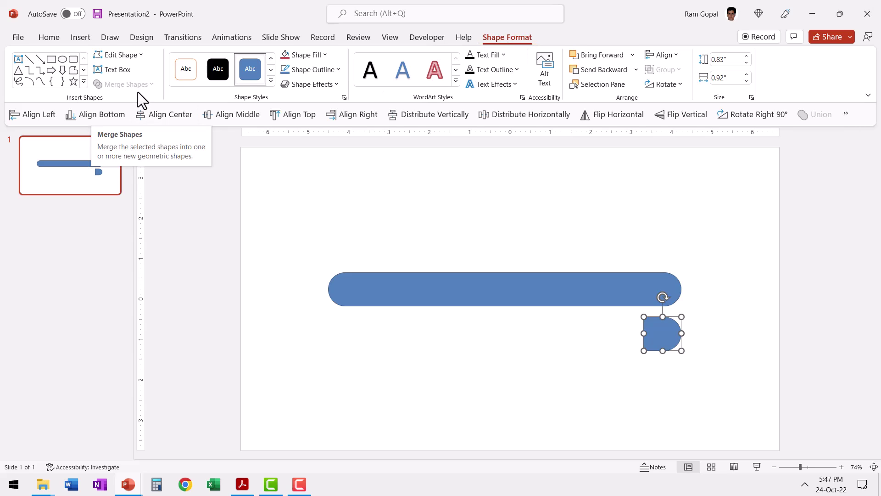
Step: Fill the end piece black, move it onto the bar's right end, and remove both outlines
left_click(691, 246)
left_click(667, 338)
left_click(304, 55)
left_click(292, 84)
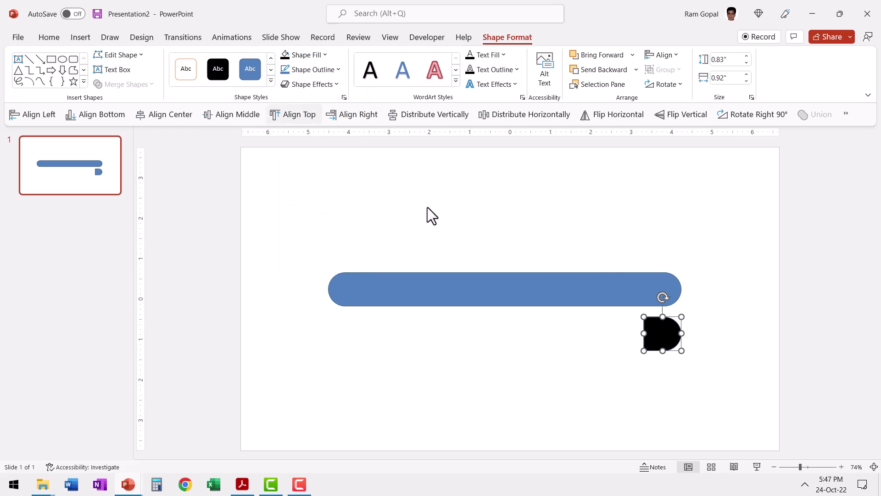
left_click_drag(656, 328, 656, 282)
left_click_drag(692, 344, 226, 210)
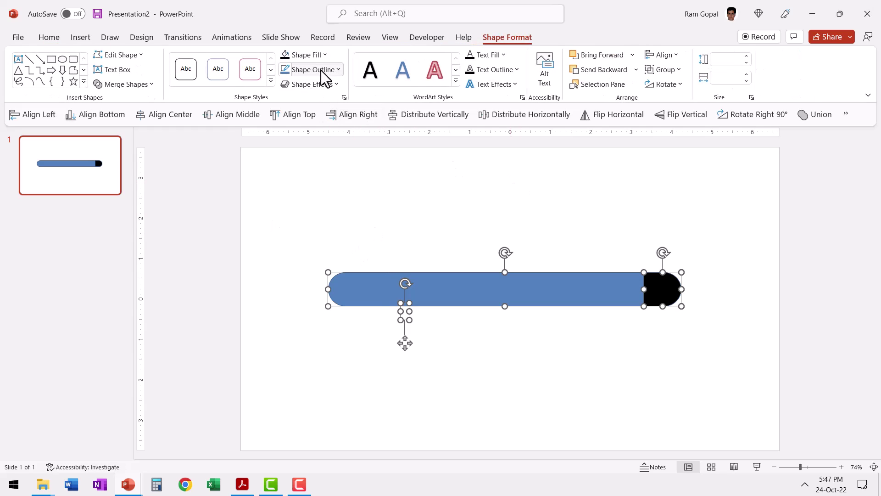
left_click(321, 70)
left_click(313, 194)
Step: Give the long bar a white fill and a black outline
left_click(432, 335)
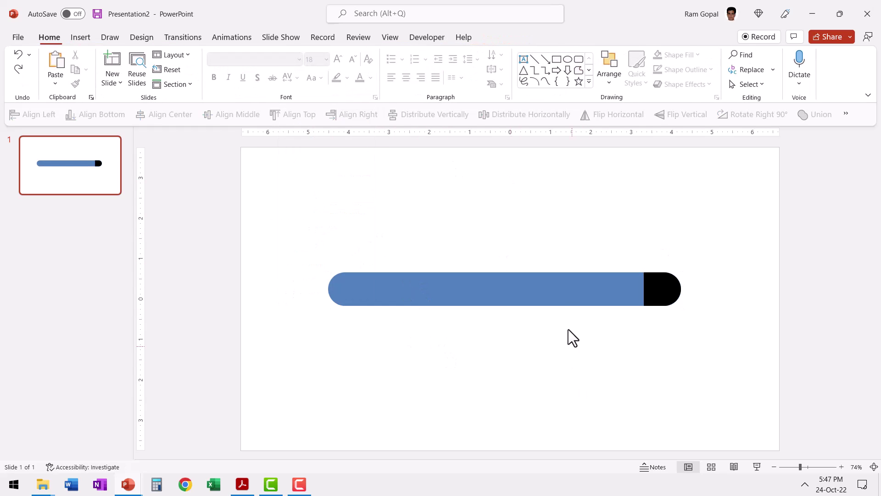
left_click(560, 289)
left_click(309, 54)
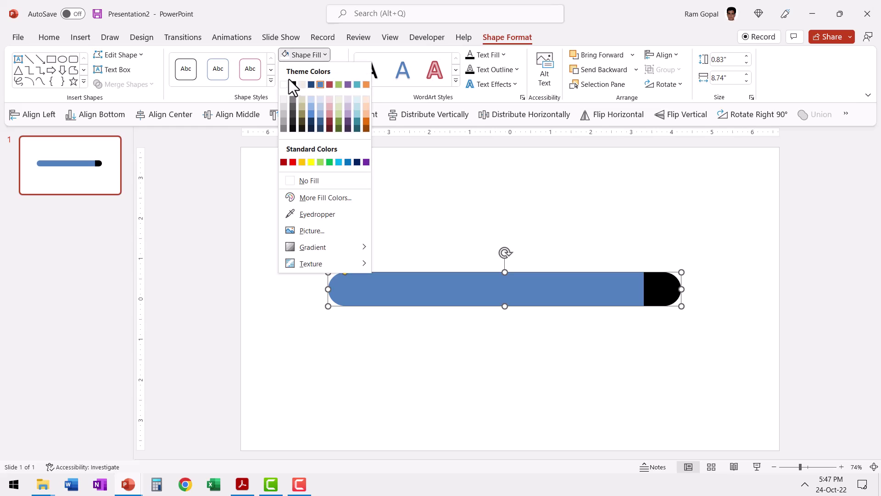
left_click(284, 85)
left_click(314, 69)
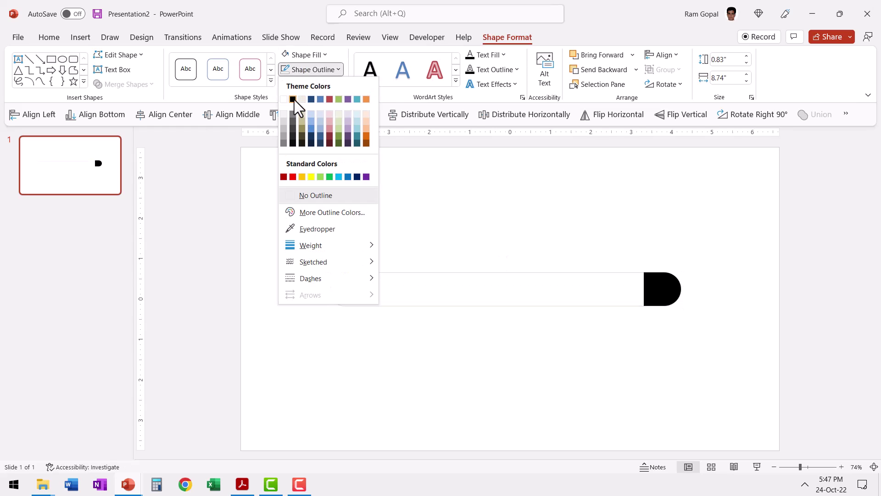
left_click(293, 99)
left_click(656, 353)
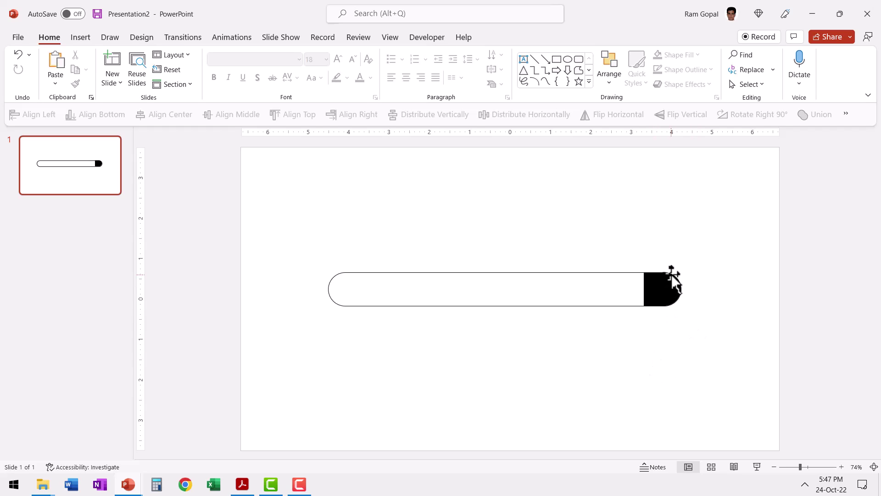
Step: Insert a magnifying-glass icon found by searching 'search' in the Icons library
left_click(76, 40)
left_click(240, 80)
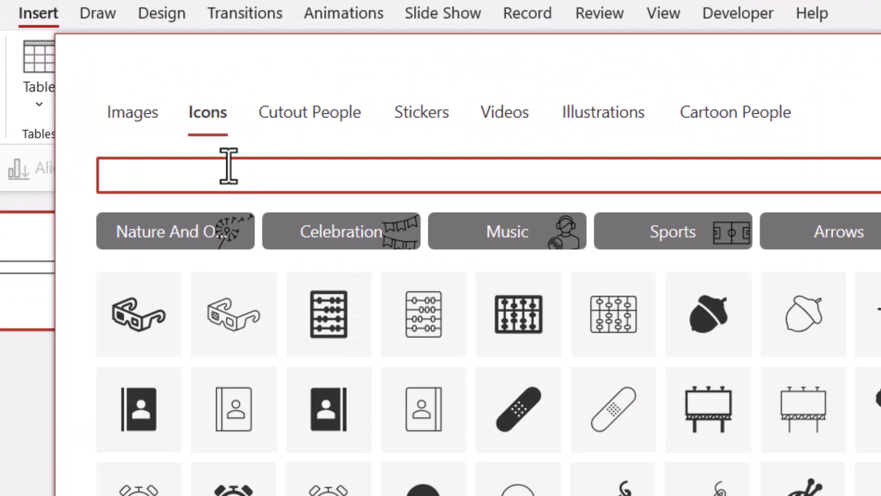
type("searc")
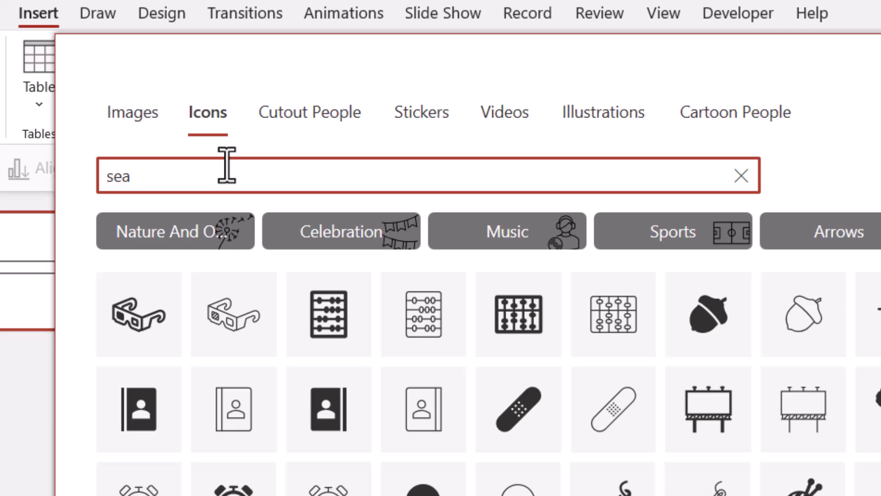
type("h")
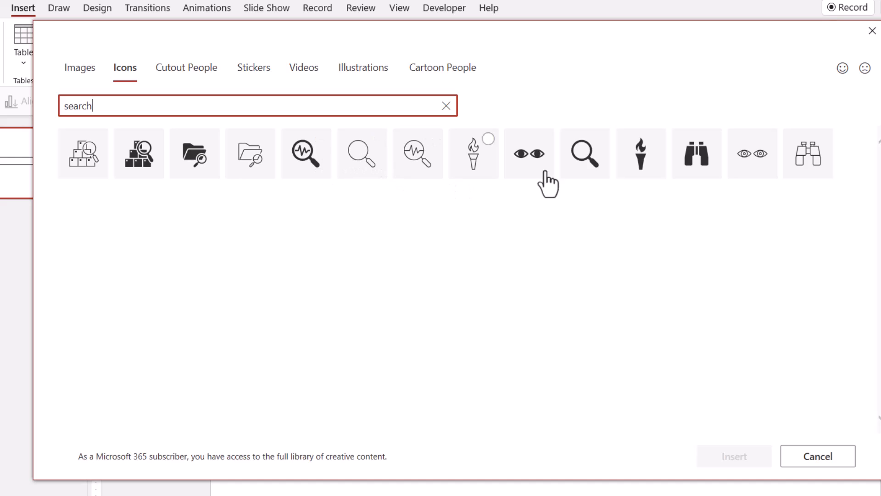
left_click(593, 158)
left_click(735, 455)
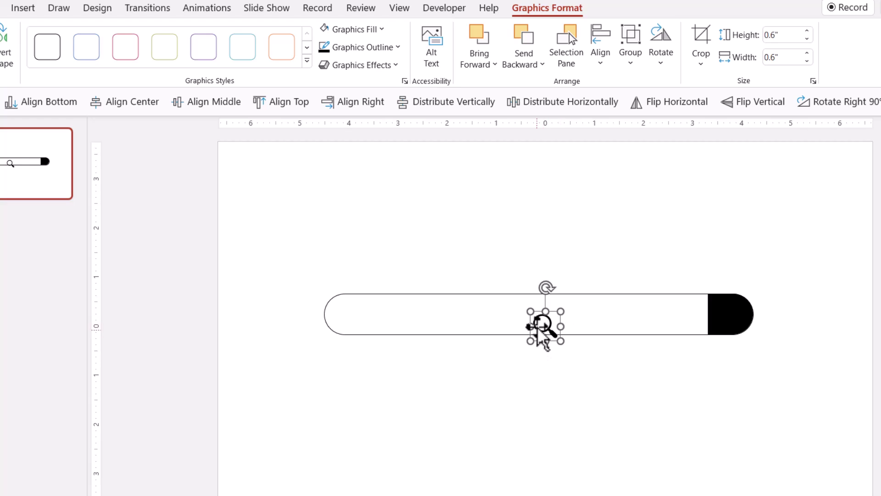
Step: Shrink the magnifier to 0.6", place it on the black cap, and fill it white
left_click_drag(542, 323, 729, 313)
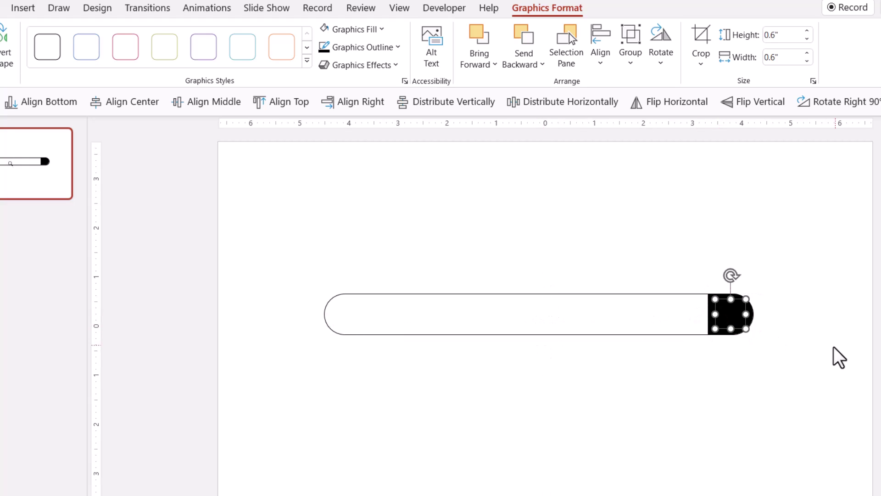
left_click(349, 34)
left_click(326, 66)
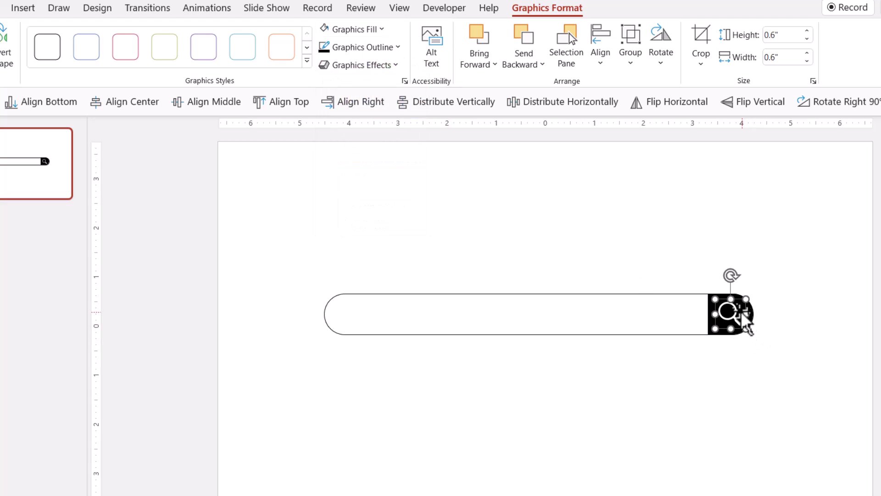
Step: Draw a short 0.59" vertical line above the bar's right end and open its Format Shape pane
left_click(803, 384)
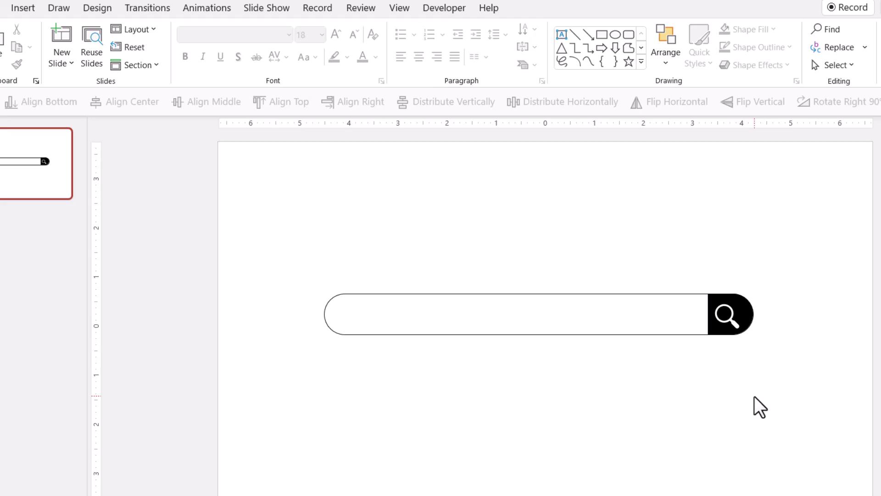
left_click(575, 35)
left_click_drag(725, 196, 721, 226)
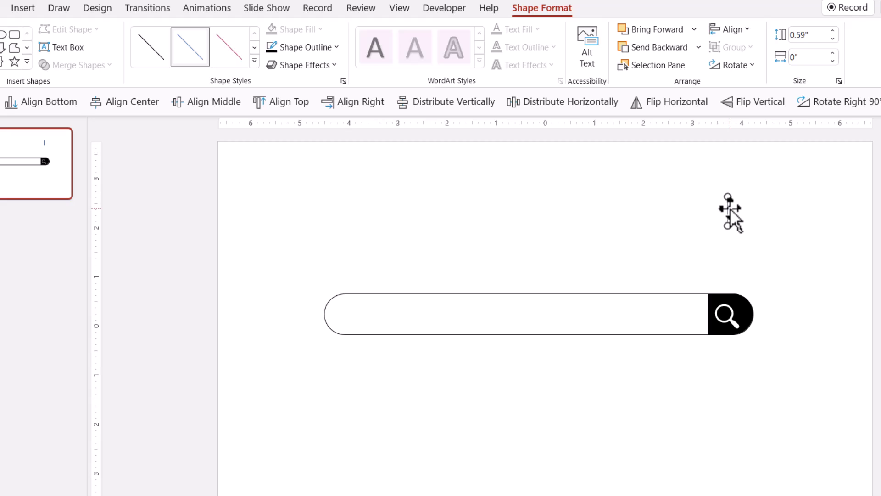
right_click(729, 209)
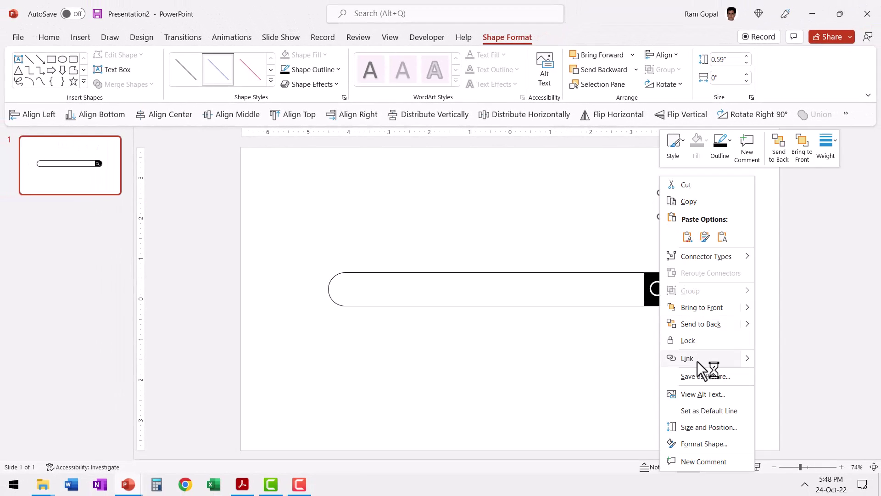
left_click(707, 444)
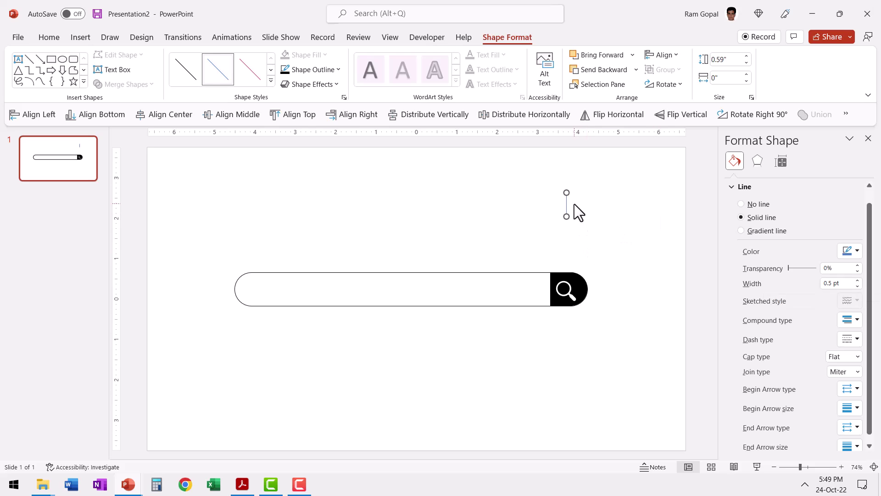
Step: Set the vertical line's outline to 6 pt weight in black
left_click(322, 74)
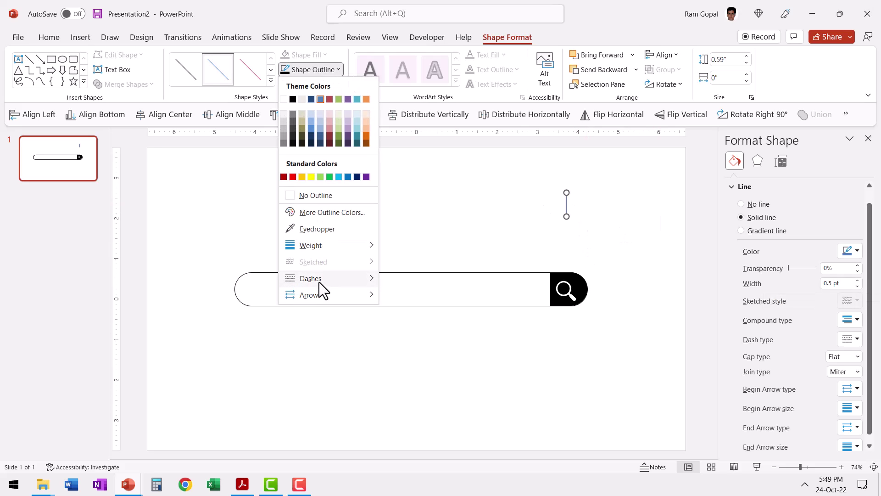
mouse_move(320, 245)
left_click(436, 362)
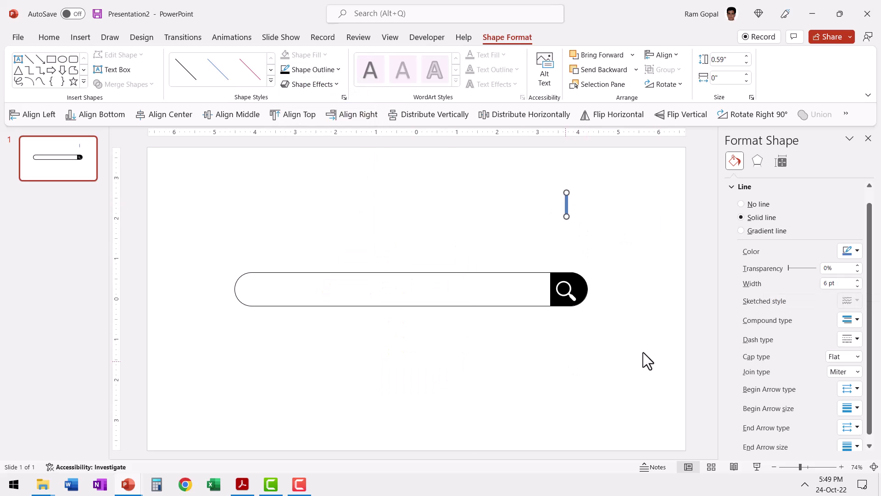
left_click(307, 68)
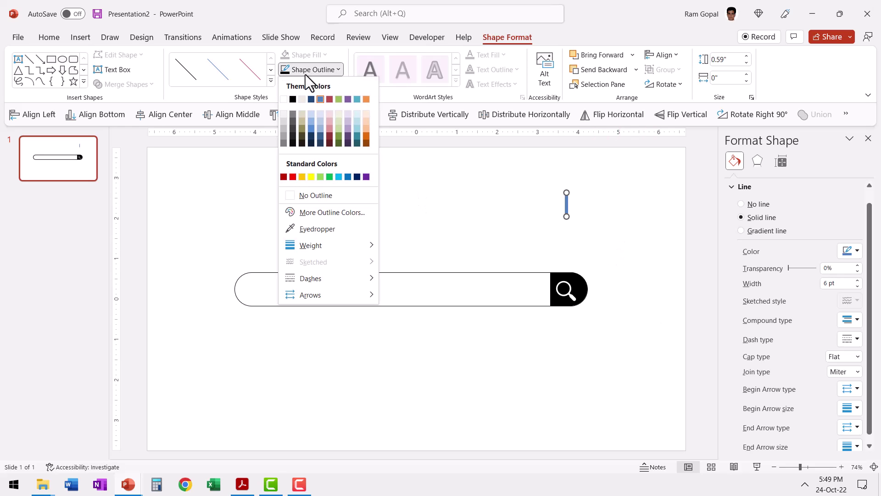
left_click(293, 99)
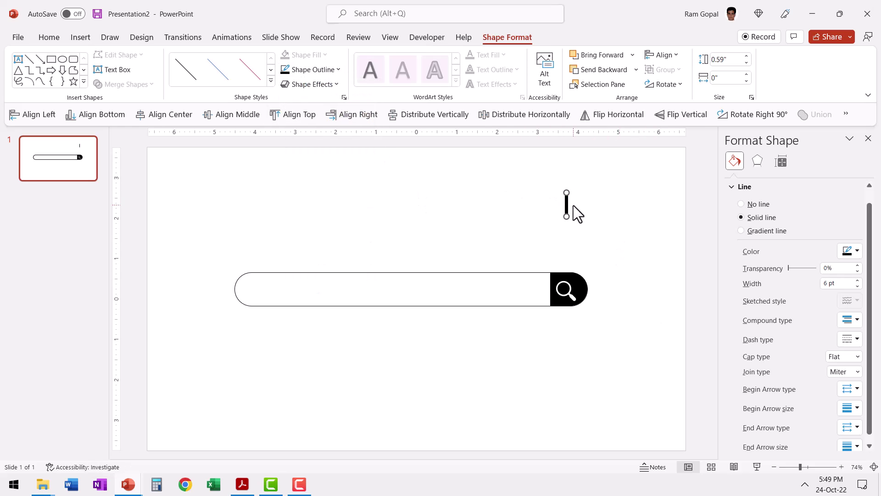
left_click(575, 210)
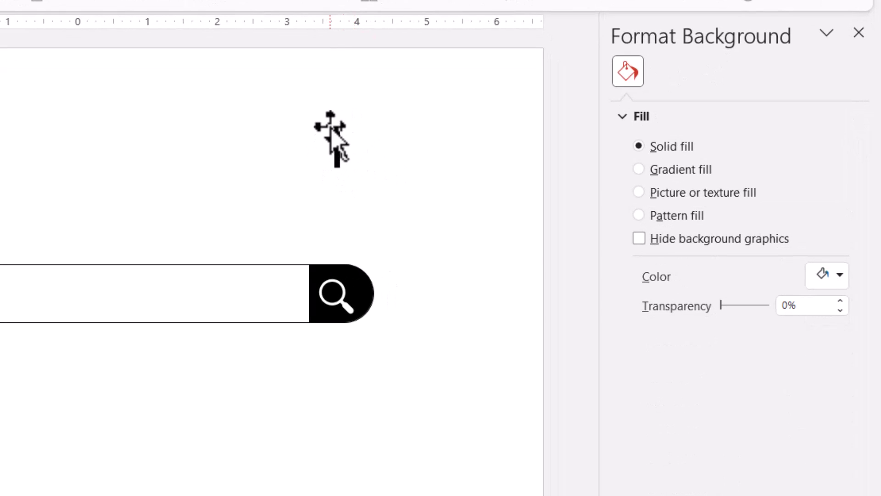
Step: Give the line round cap and join types and move it inside the search bar's right end
left_click(338, 138)
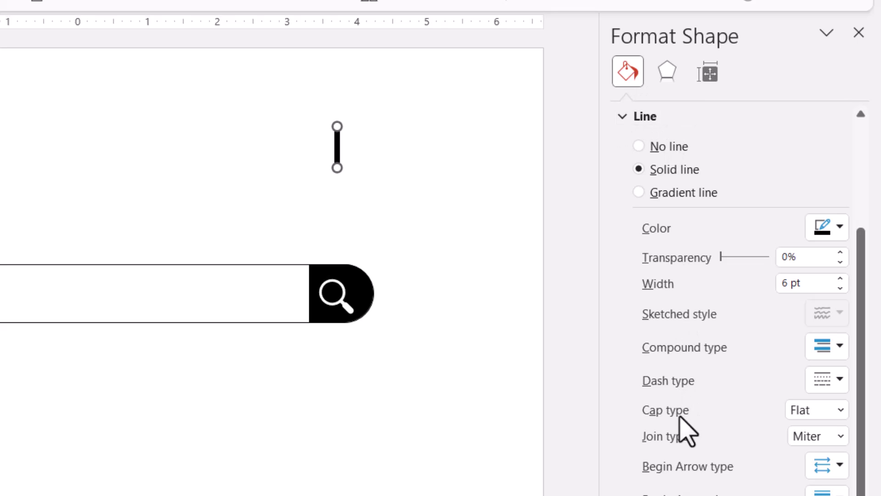
left_click(807, 410)
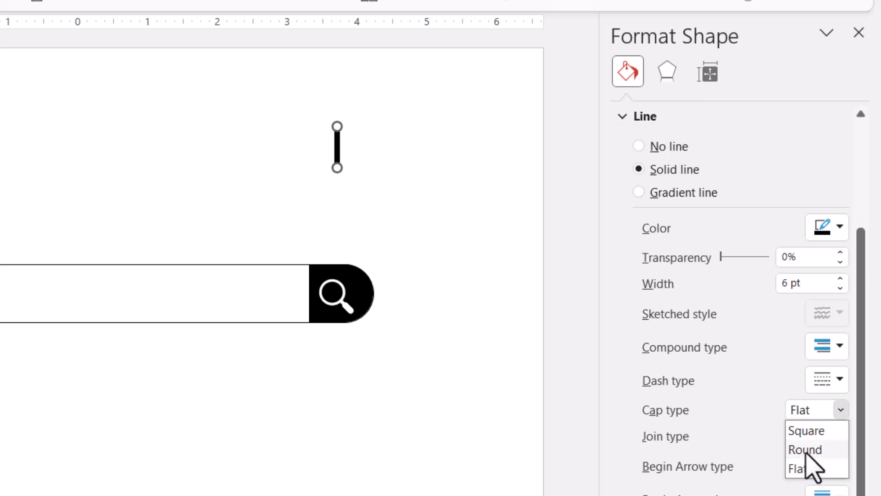
left_click(807, 450)
left_click(804, 436)
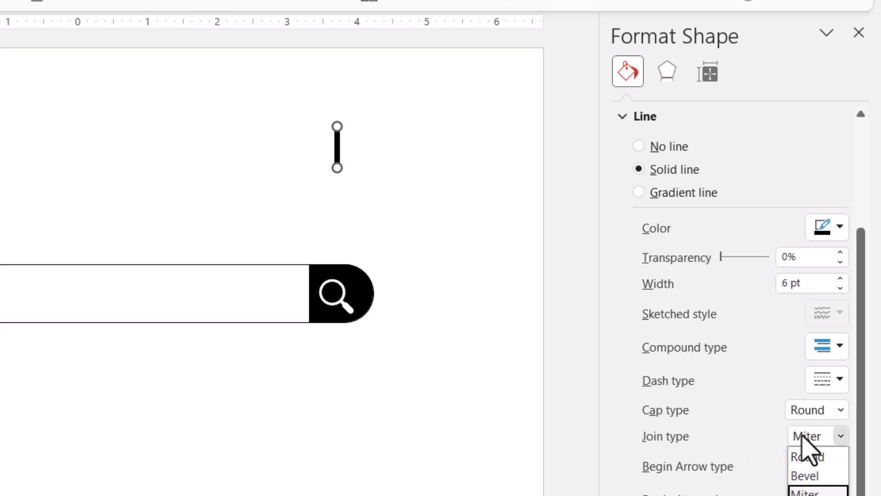
left_click(806, 454)
left_click(373, 216)
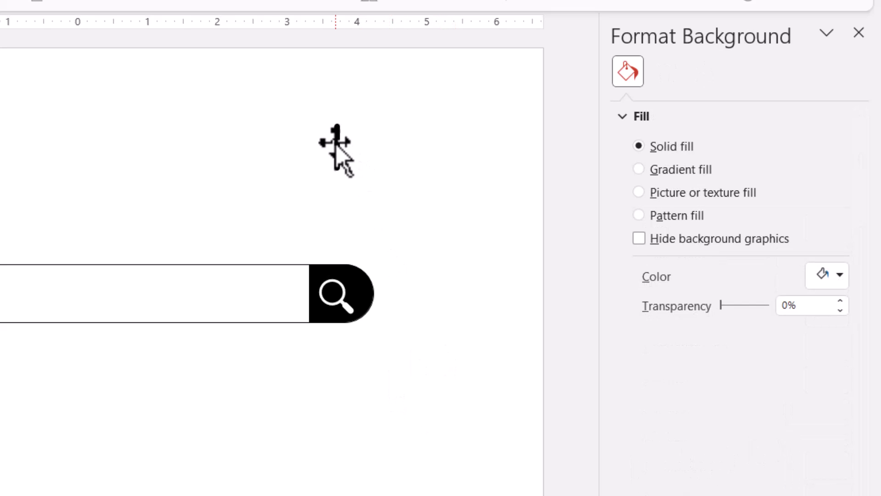
left_click_drag(335, 146, 291, 291)
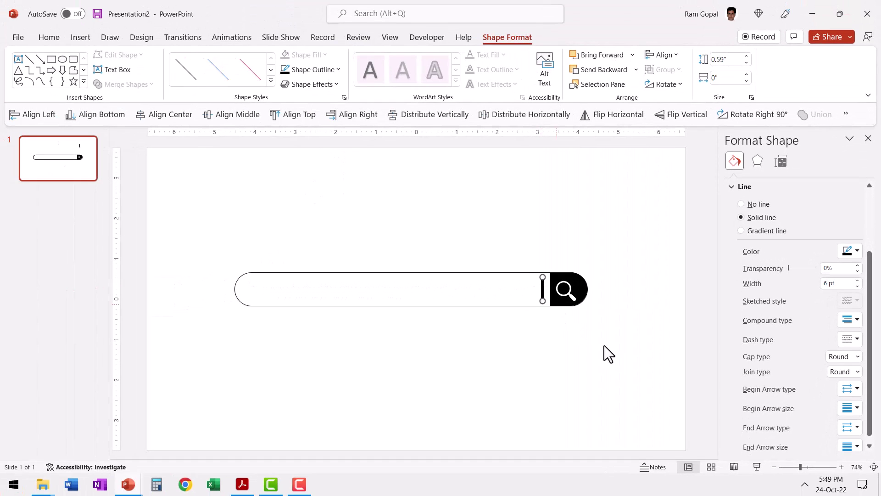
left_click(498, 385)
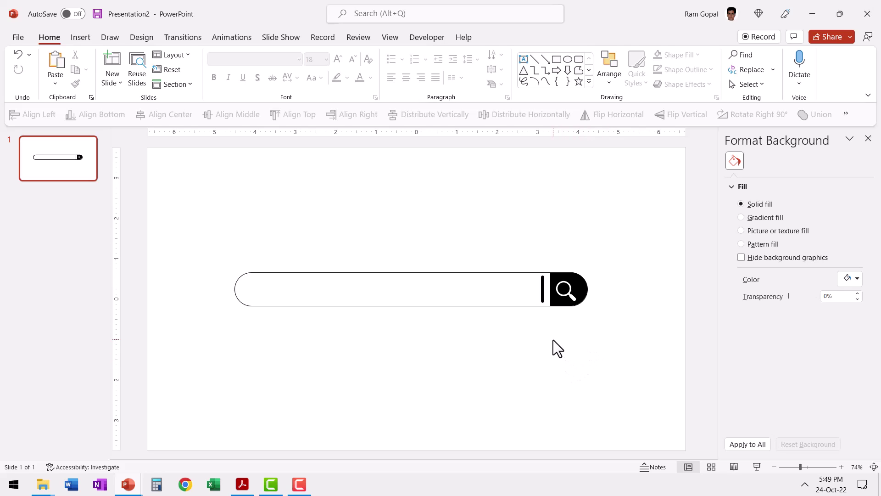
Step: Apply a Fade animation to the cursor line with its timing set to repeat 3 times
left_click_drag(553, 340, 524, 244)
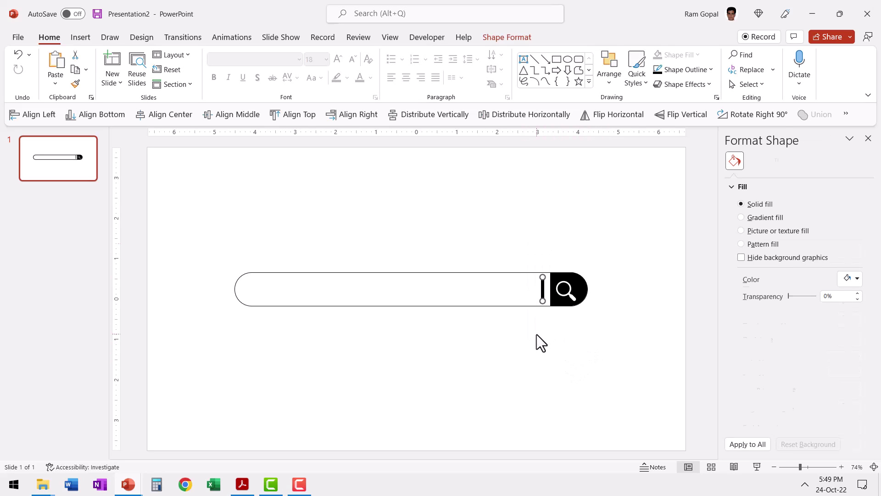
left_click(224, 38)
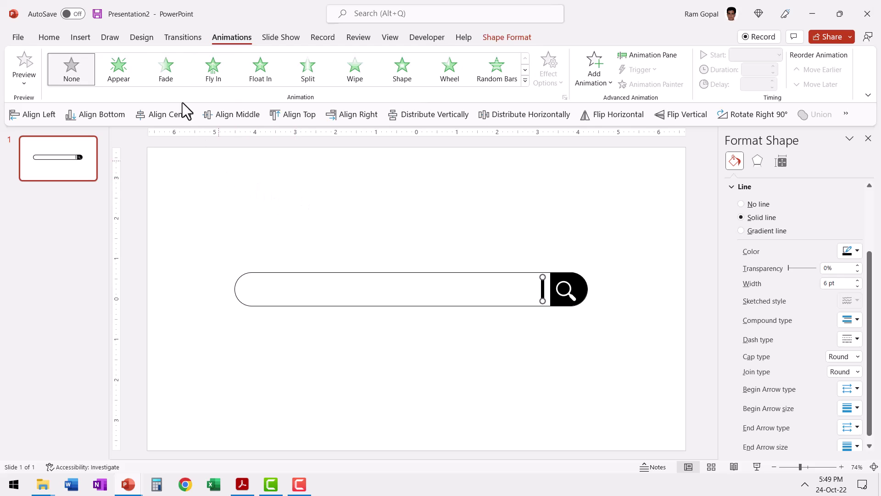
left_click(185, 73)
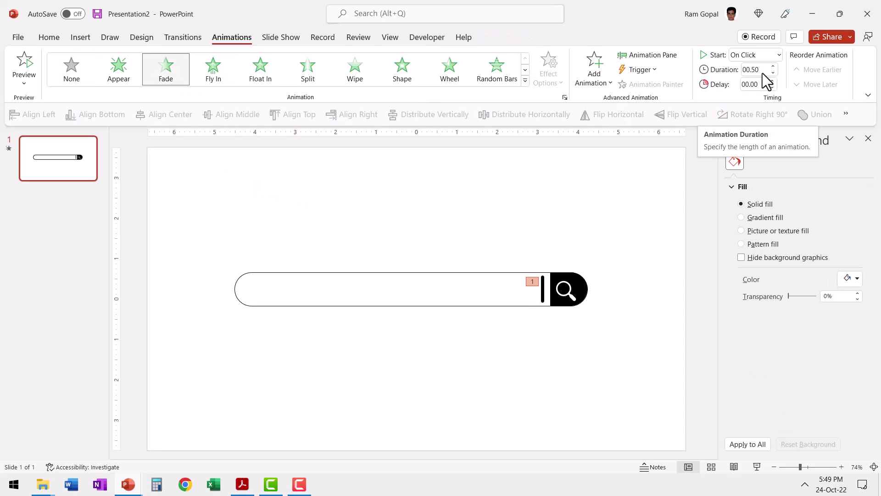
left_click(651, 56)
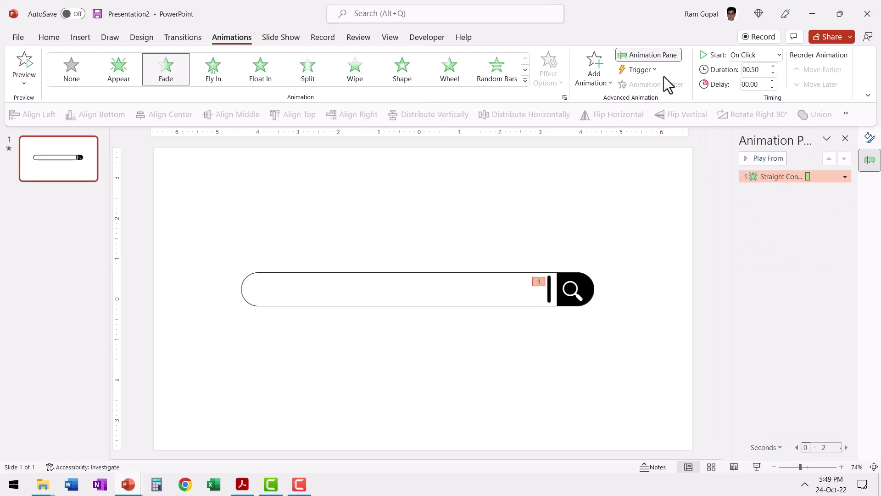
left_click(846, 178)
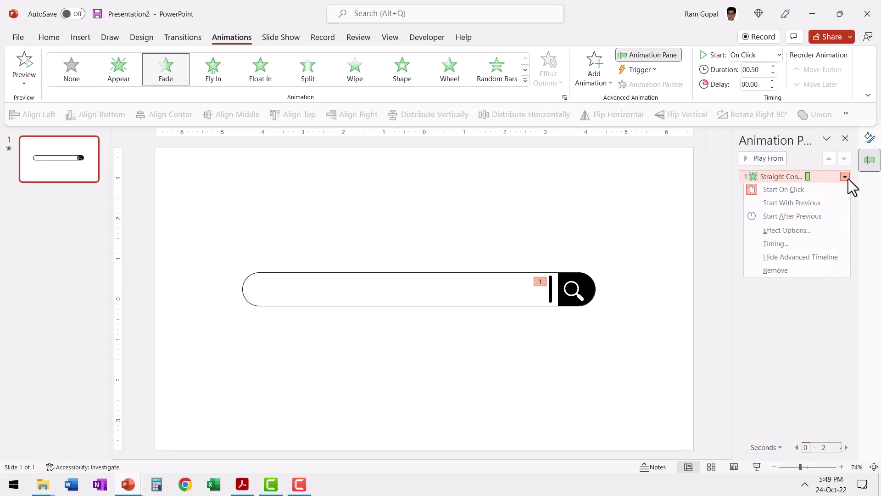
left_click(797, 230)
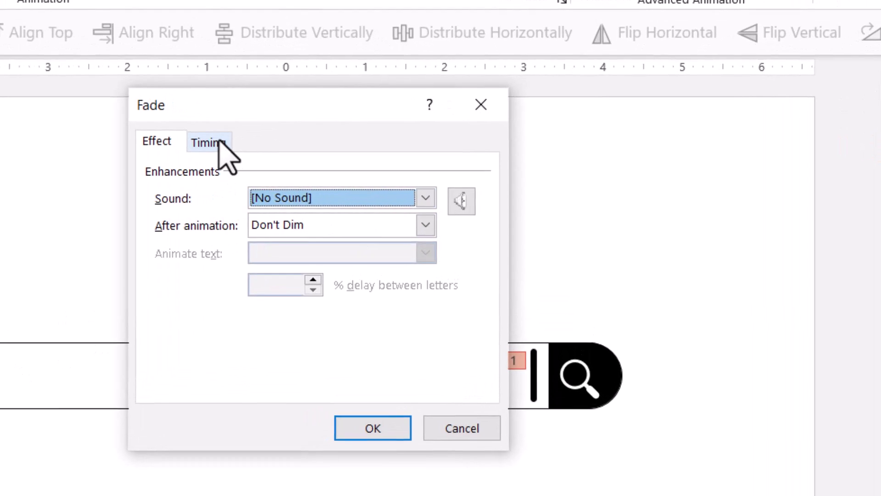
left_click(385, 169)
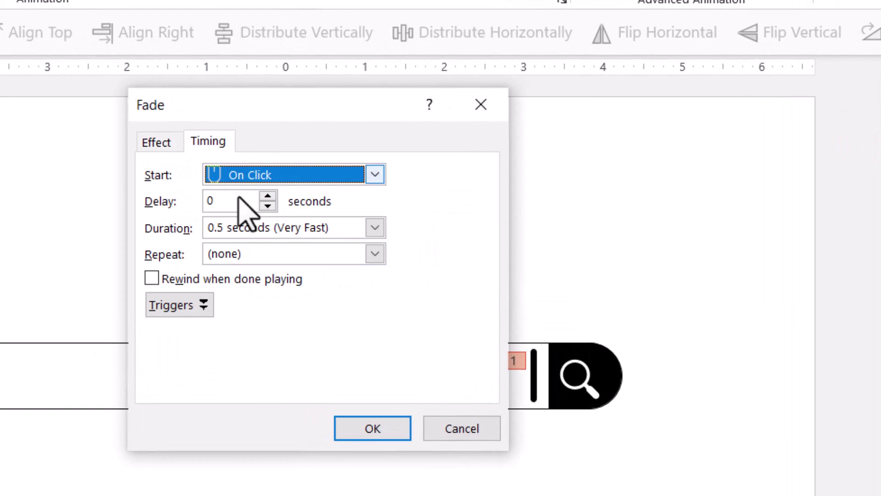
left_click(375, 254)
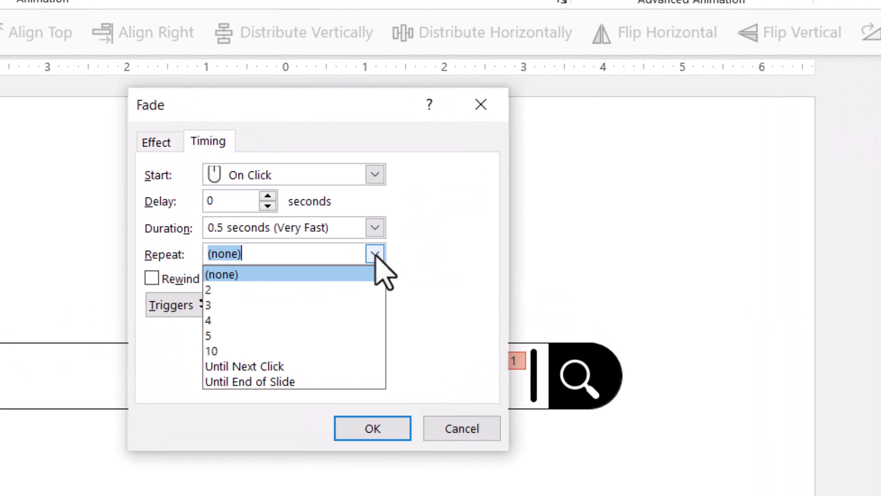
left_click(243, 305)
left_click(370, 432)
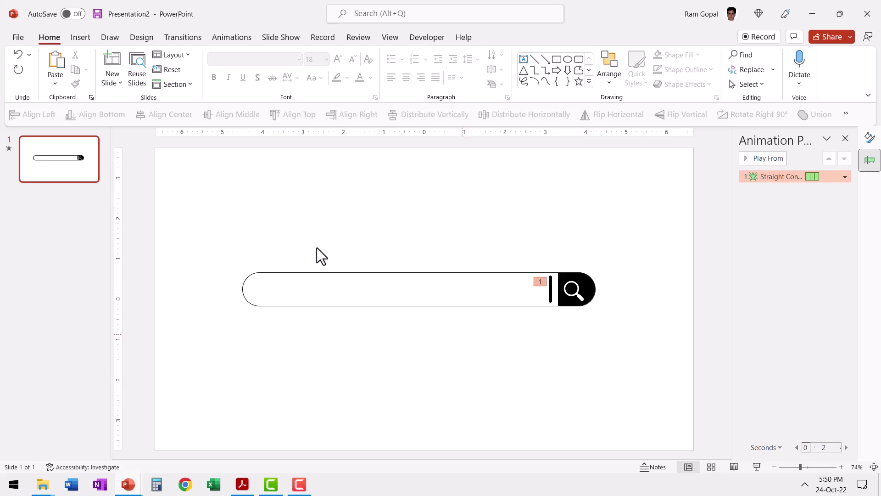
Step: Set the slide to advance automatically after 00:00.25 instead of on mouse click
left_click(200, 38)
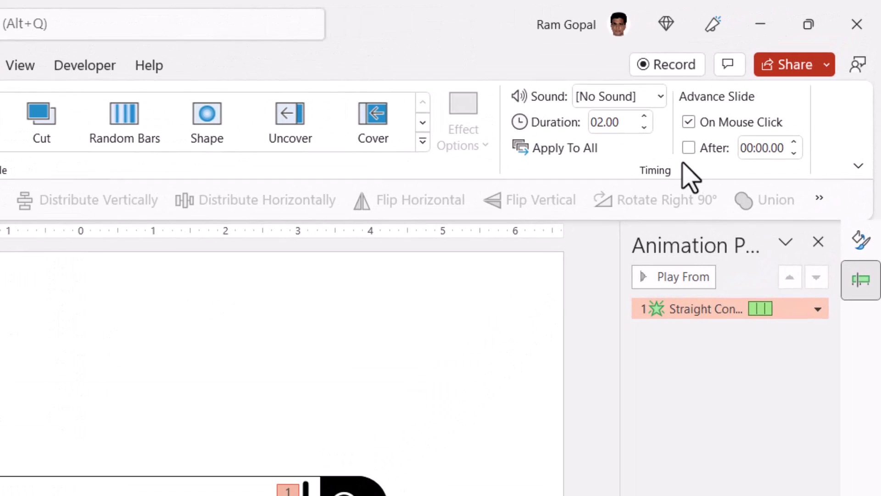
left_click(687, 149)
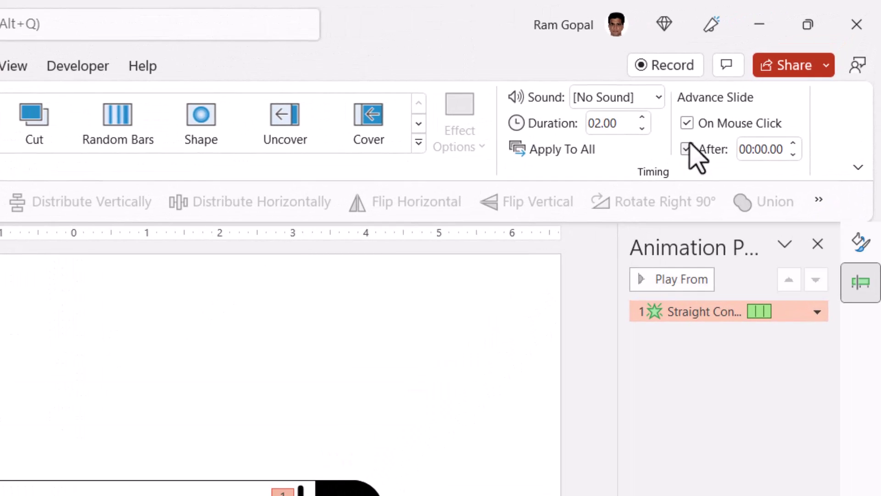
left_click(687, 124)
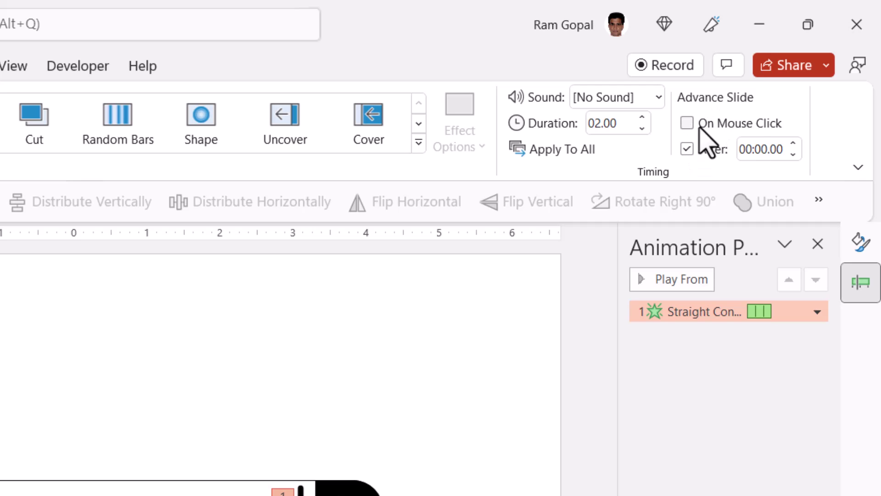
left_click(763, 148)
type("0.25")
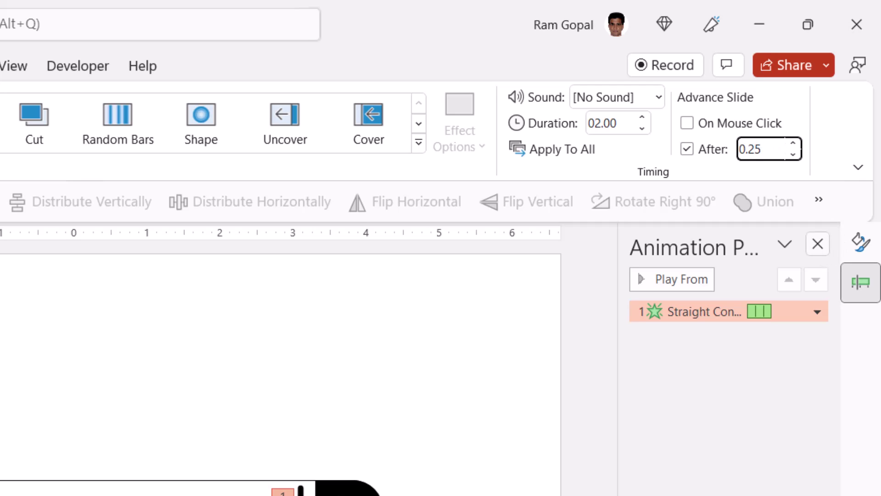
key("Return")
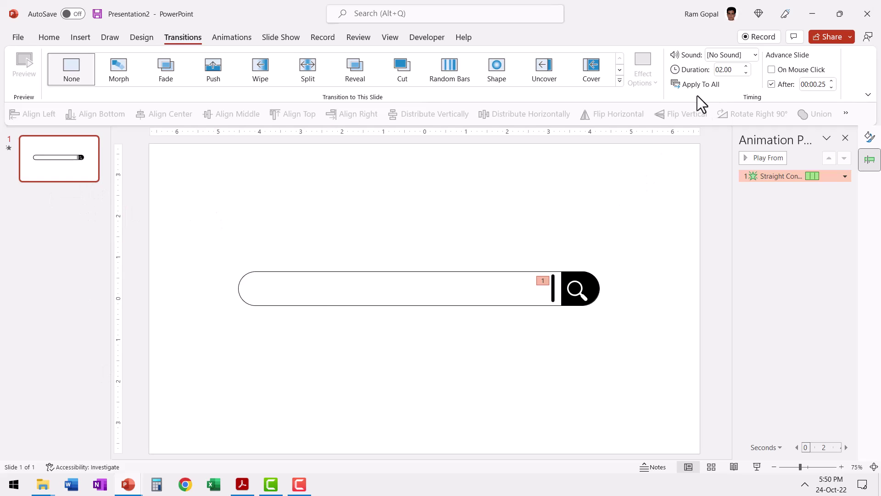
Step: Duplicate slide 1 and replace the copy's cursor-line Fade with a Pulse emphasis effect
right_click(84, 173)
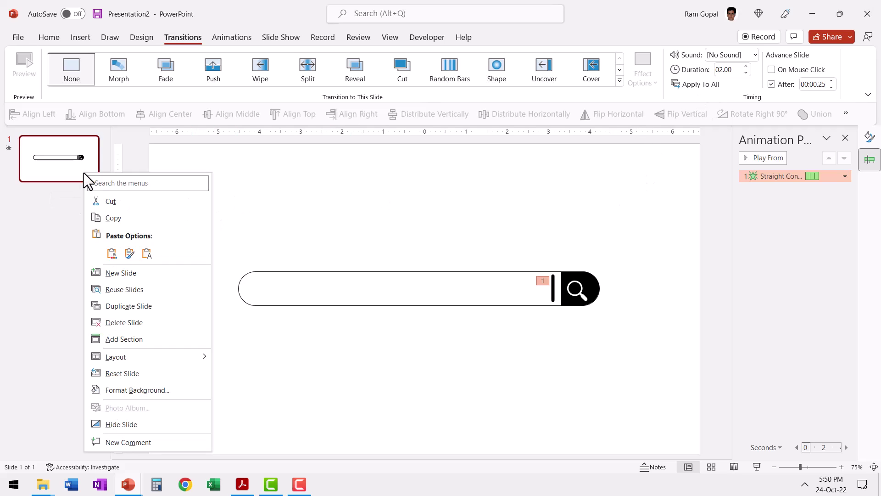
left_click(128, 306)
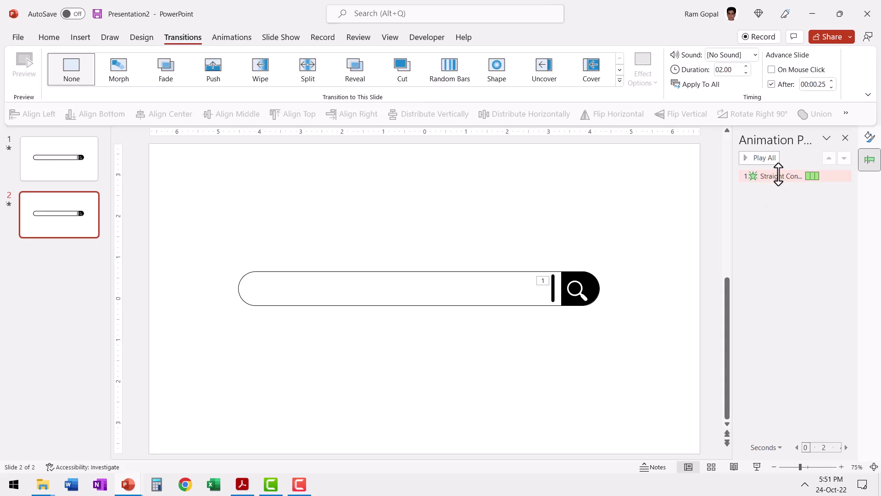
left_click(244, 41)
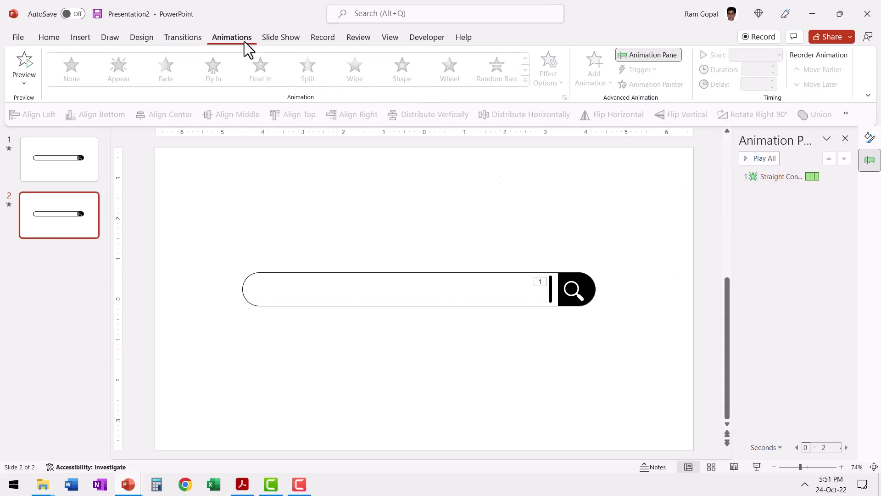
left_click(792, 180)
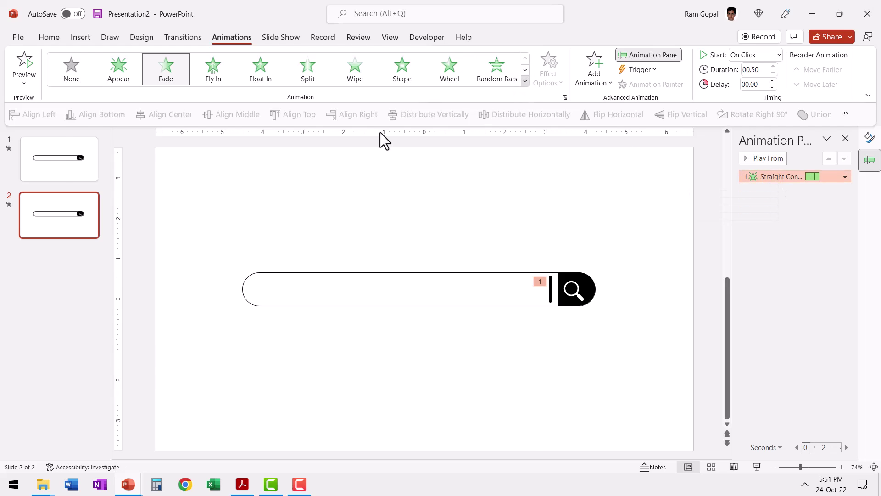
left_click(524, 81)
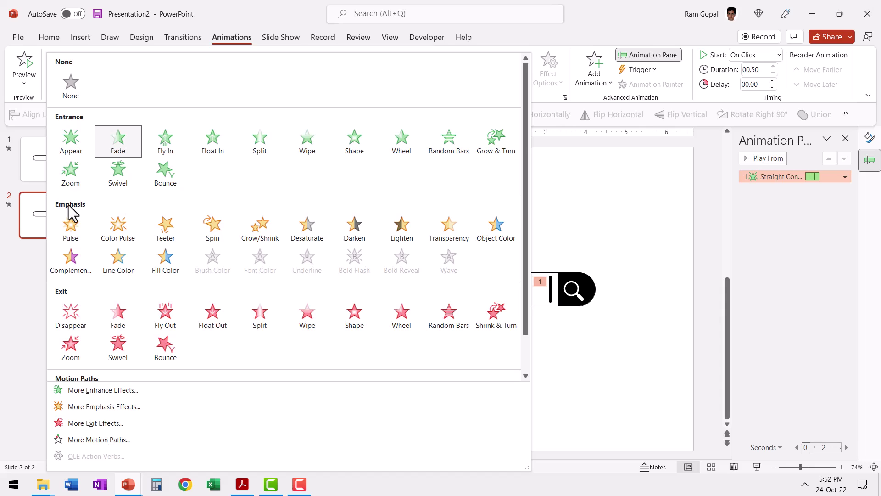
left_click(71, 225)
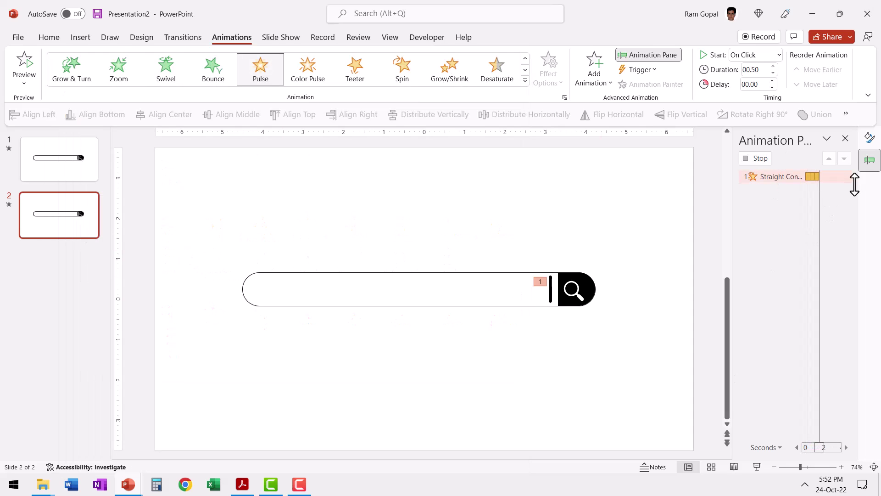
Step: Set the Pulse effect's Repeat timing to (none) so it plays once
left_click(846, 176)
left_click(798, 228)
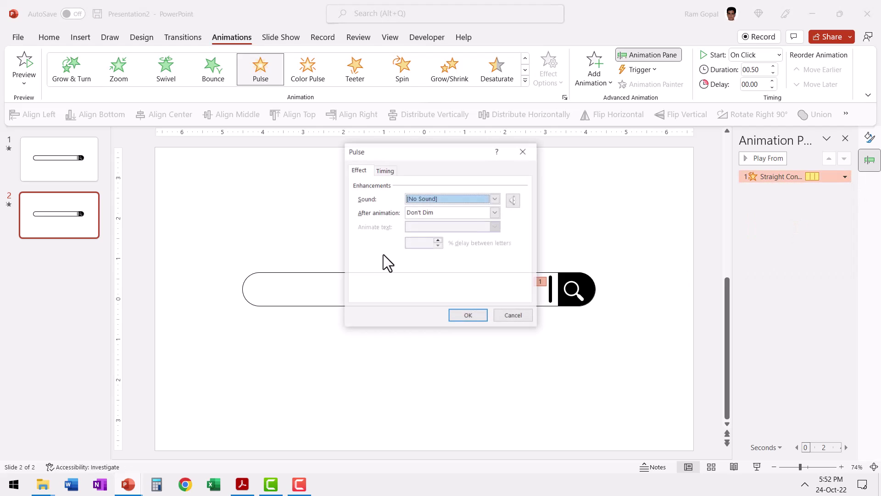
left_click(385, 171)
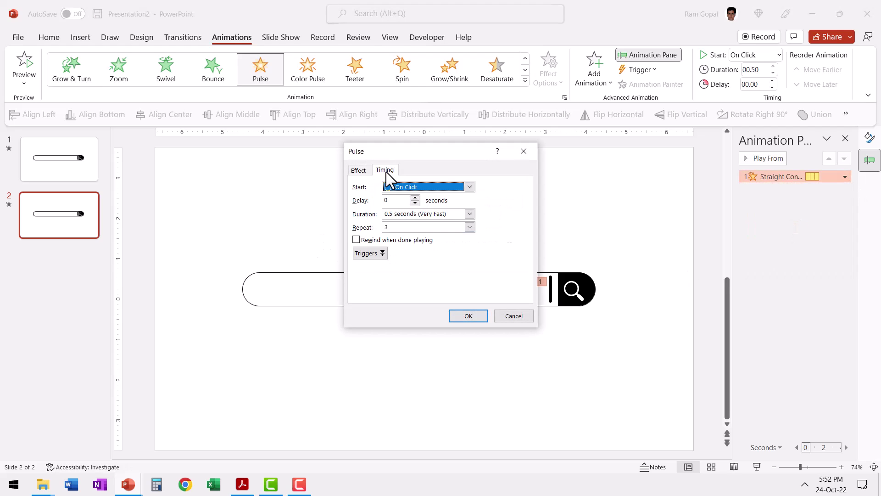
left_click(469, 227)
left_click(397, 236)
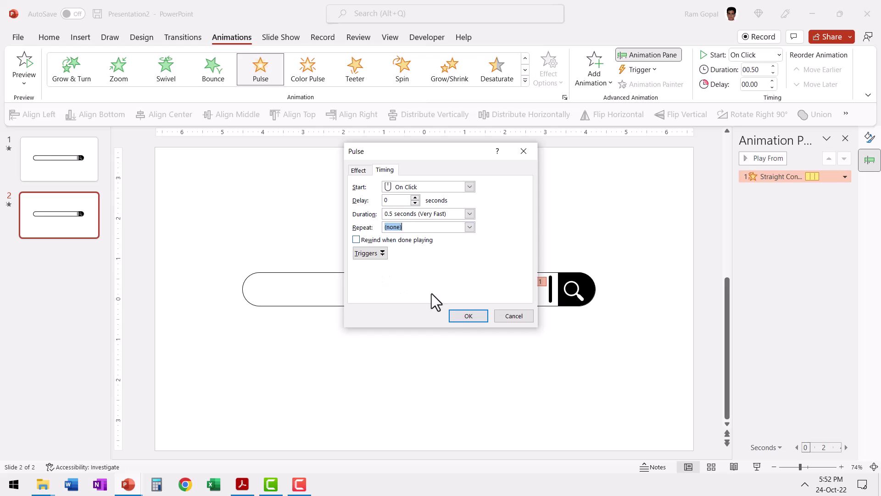
left_click(466, 316)
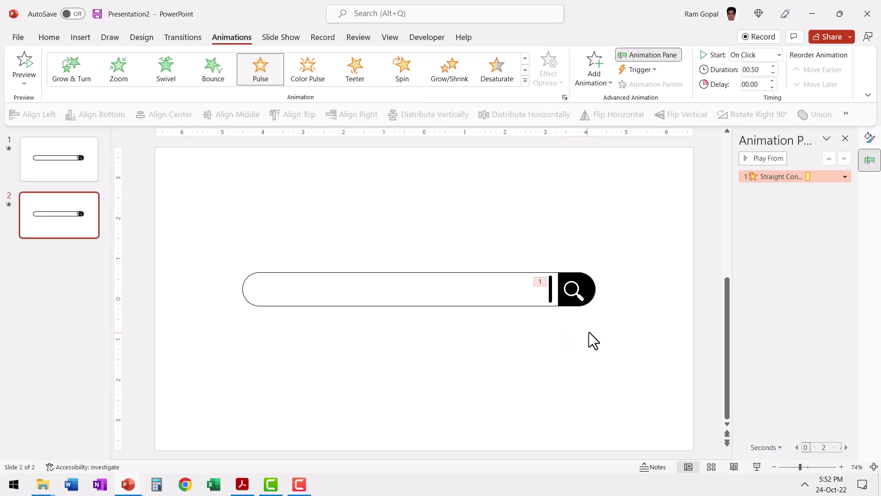
Step: Draw a text box and drag it into the search bar, ending against the cursor line
left_click(50, 38)
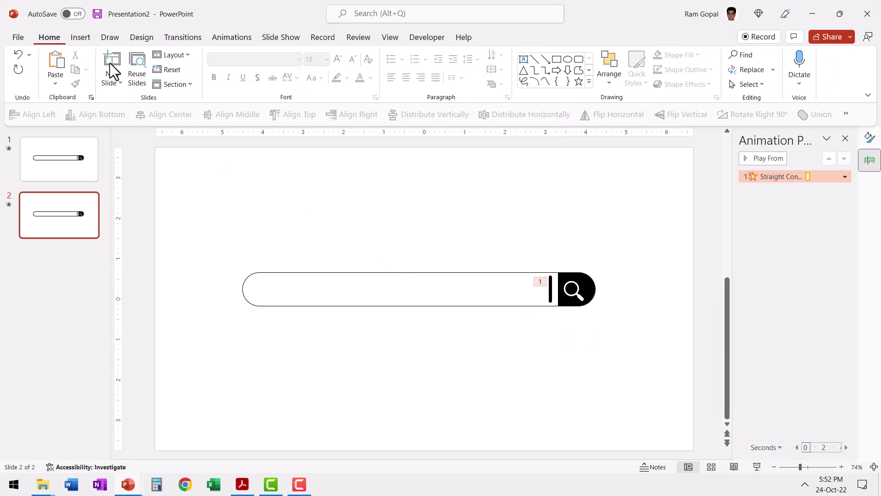
left_click(524, 61)
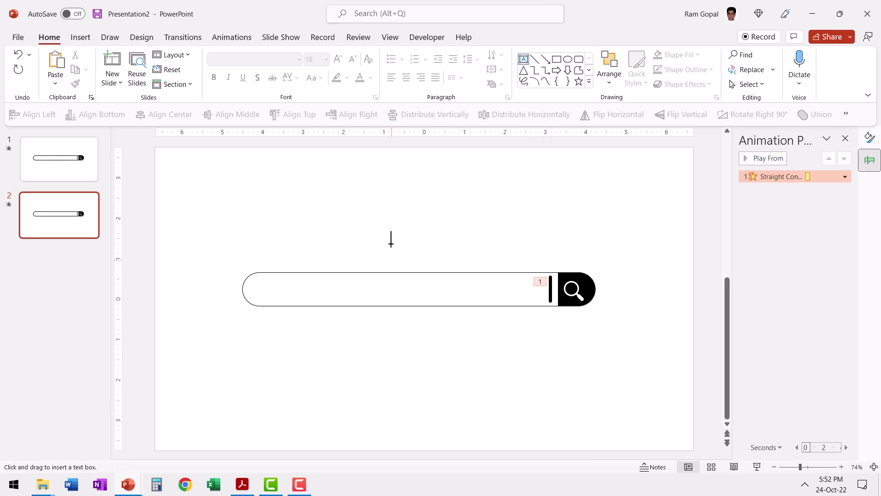
left_click_drag(374, 232, 558, 262)
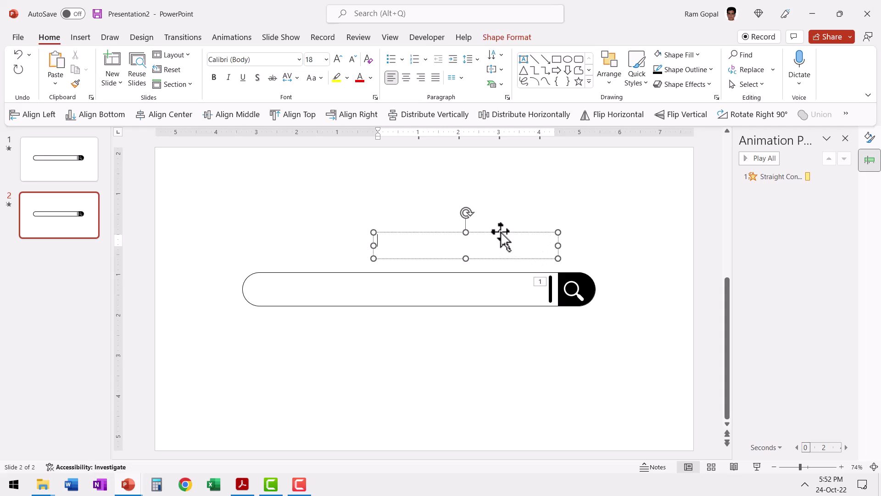
left_click_drag(501, 232, 491, 275)
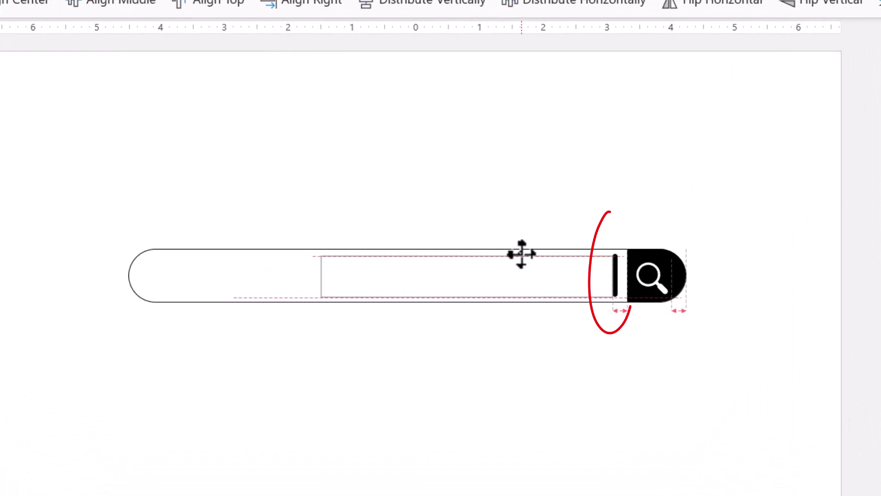
left_click_drag(521, 254, 522, 254)
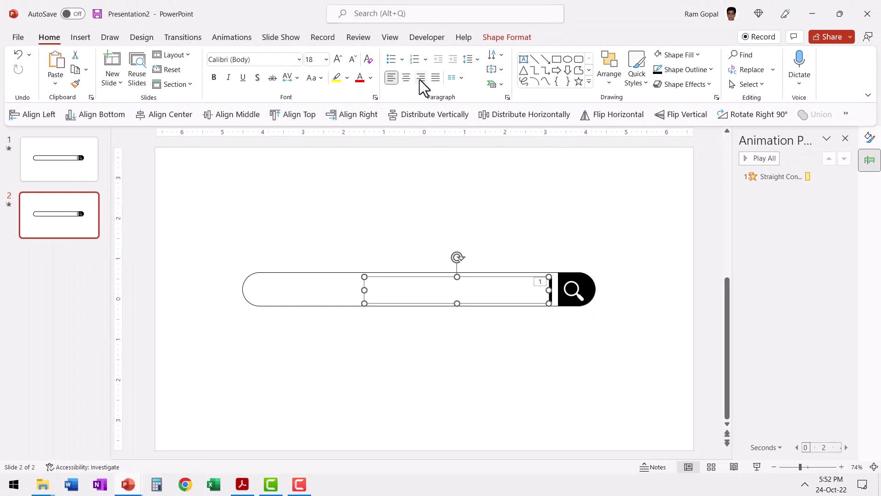
Step: Right-align the R in slide 2's text box, enlarge it to 44 pt, and nudge the box up
left_click(420, 77)
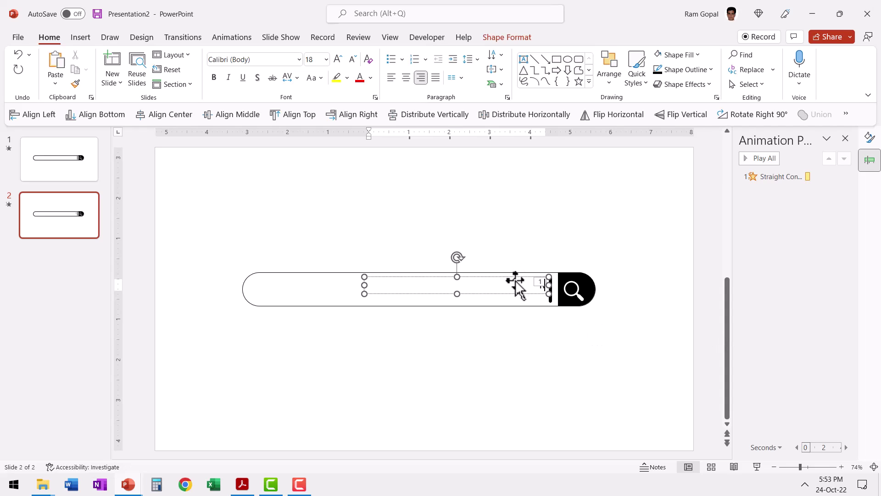
key("Escape")
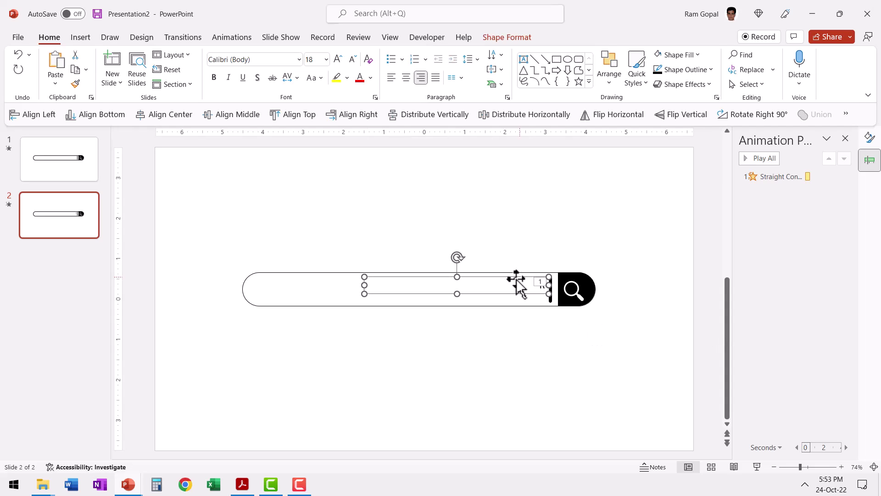
left_click(338, 59)
left_click(339, 58)
left_click(338, 59)
left_click(338, 59)
left_click(338, 58)
left_click(338, 59)
left_click(338, 58)
left_click_drag(476, 277, 477, 270)
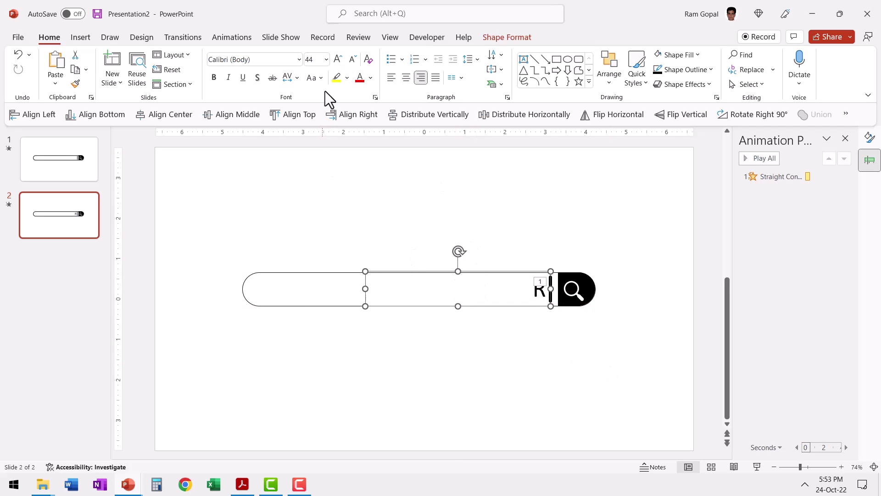
Step: Change the R's font to Consolas and deselect the text box
left_click(299, 60)
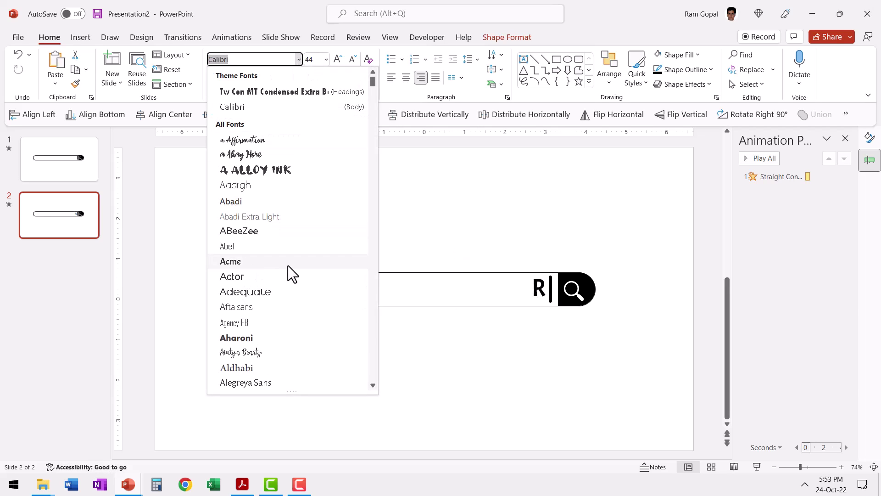
scroll(288, 266, "down", 10)
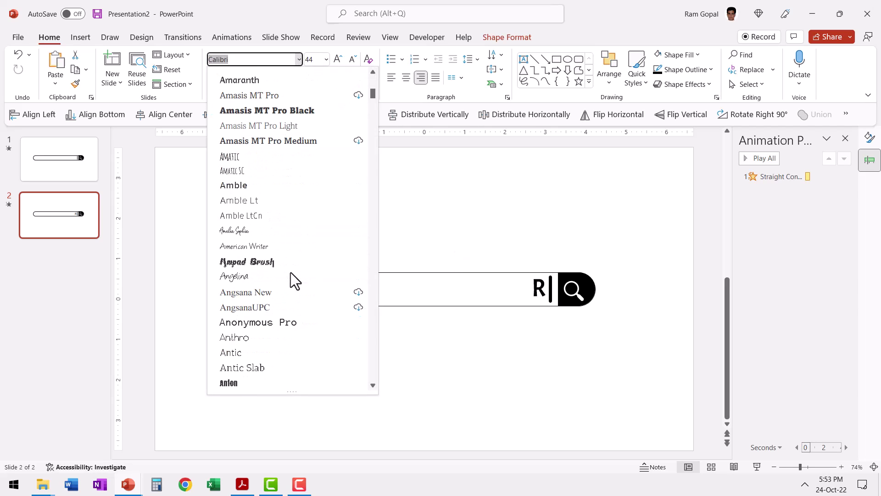
scroll(290, 272, "down", 20)
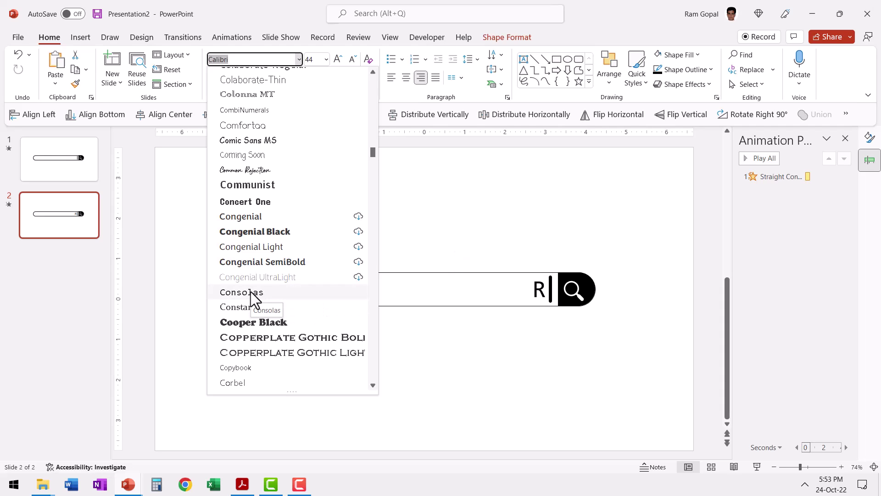
left_click(250, 292)
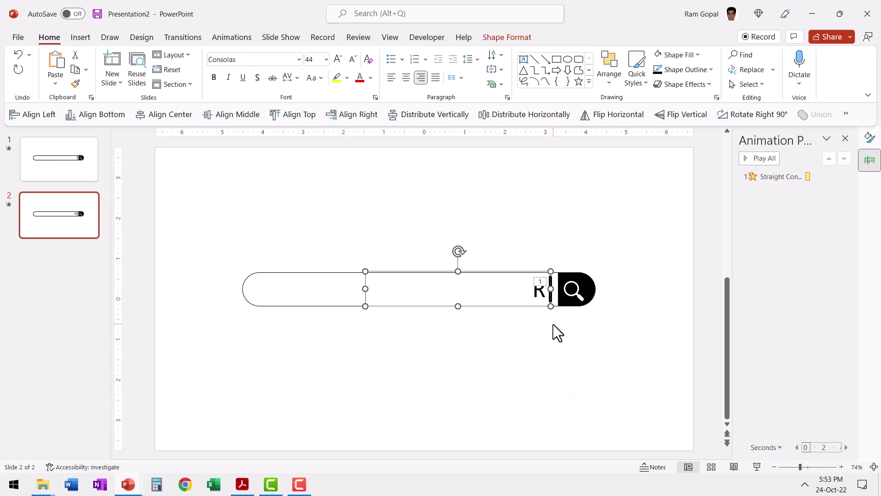
left_click(84, 167)
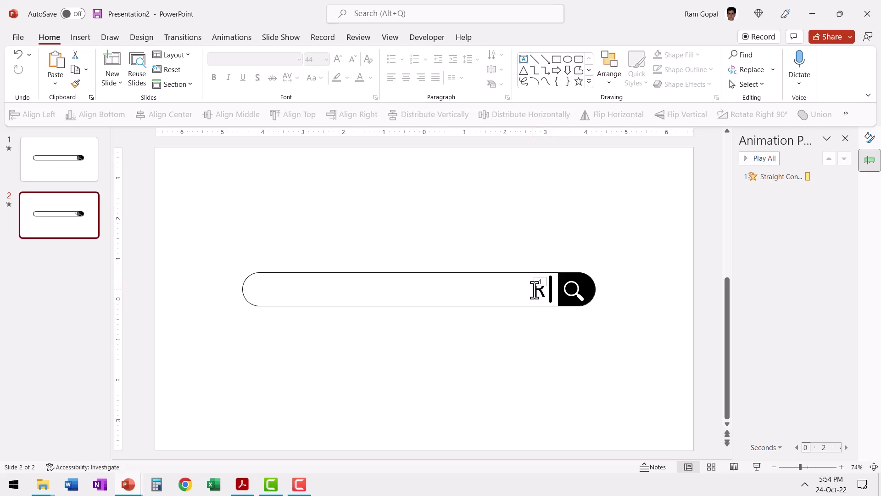
Step: Duplicate slide 2 as slide 3 and add 'a' so its search bar reads 'Ra'
left_click(68, 237)
right_click(76, 230)
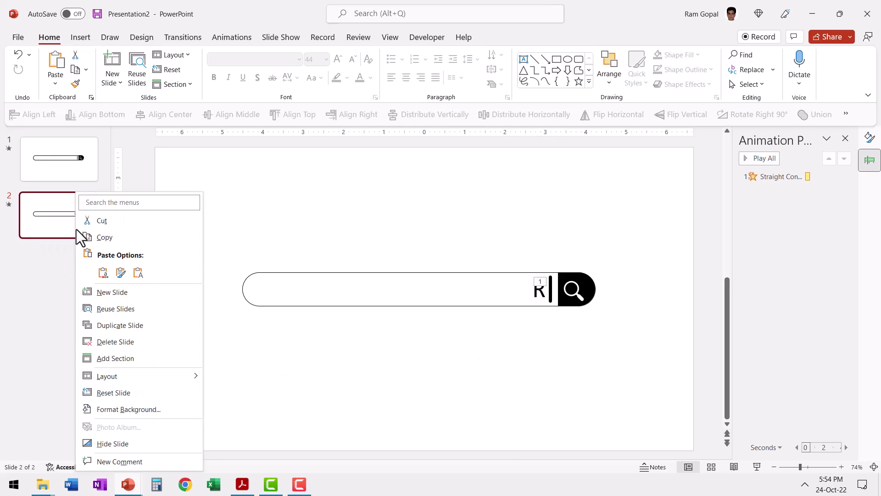
left_click(114, 325)
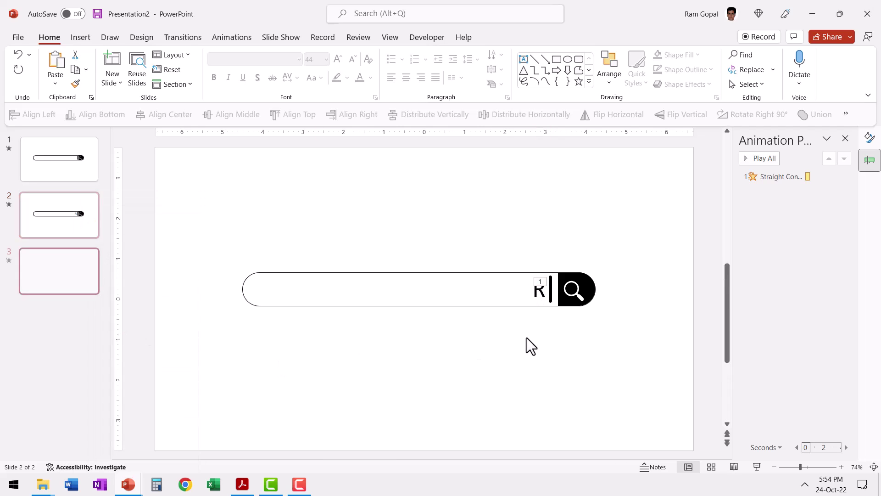
left_click(541, 292)
type("a")
left_click(56, 393)
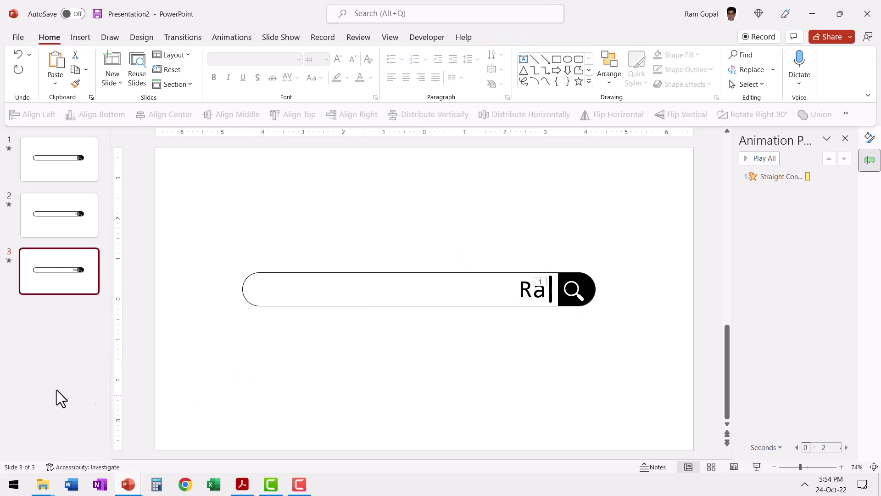
Step: Duplicate slide 3 as slide 4 and add 'm' to make 'Ram'
right_click(56, 282)
left_click(115, 139)
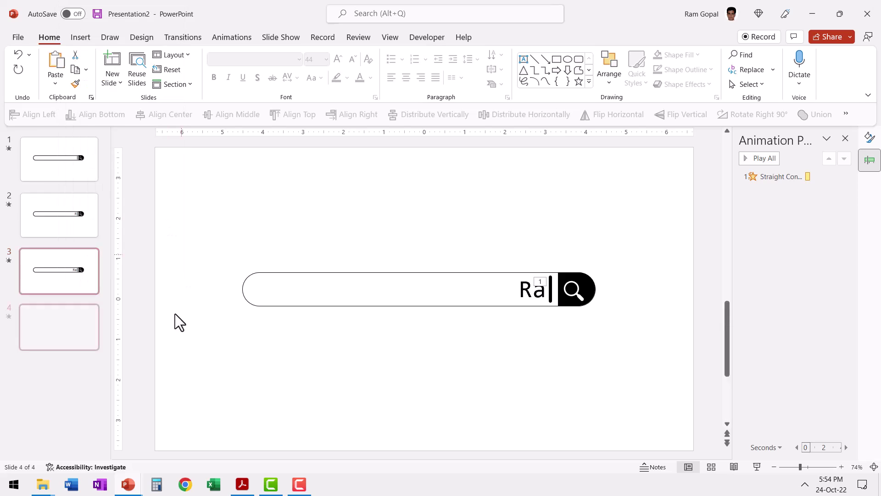
left_click(545, 290)
type("m")
Step: Duplicate slide 4 as slide 5, add 'b' for 'Ramb', then duplicate it as slide 6
right_click(51, 322)
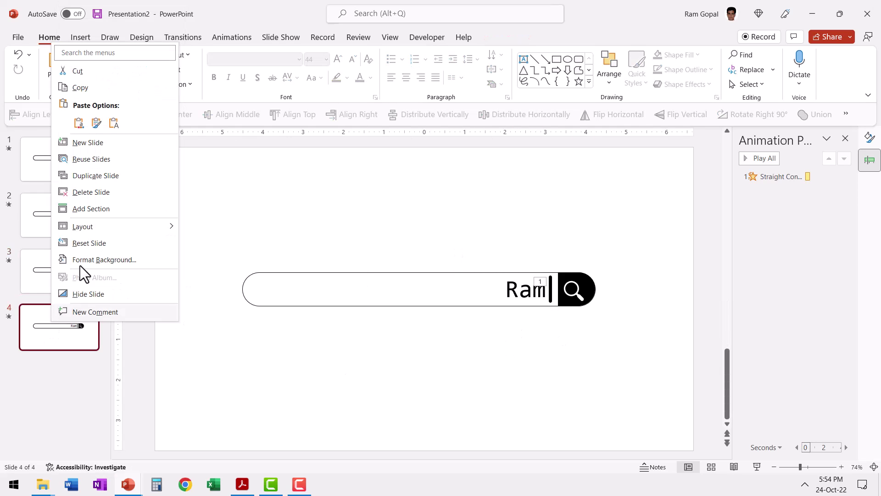
left_click(104, 177)
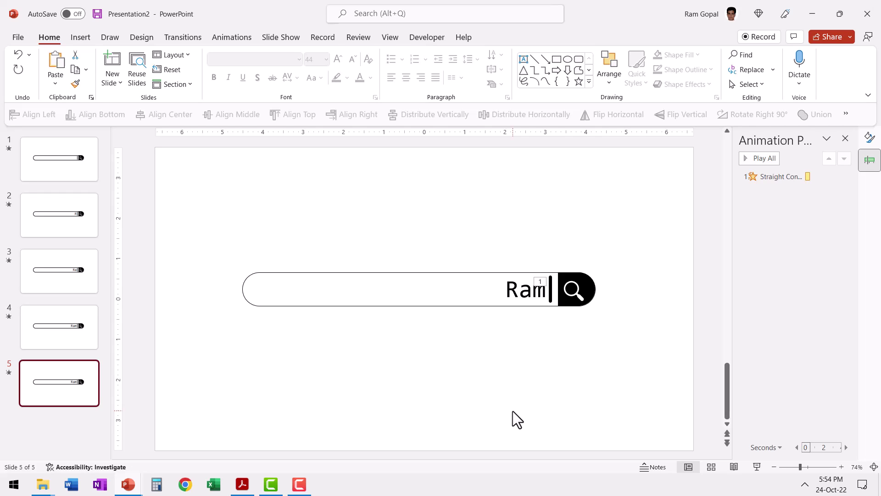
left_click(549, 298)
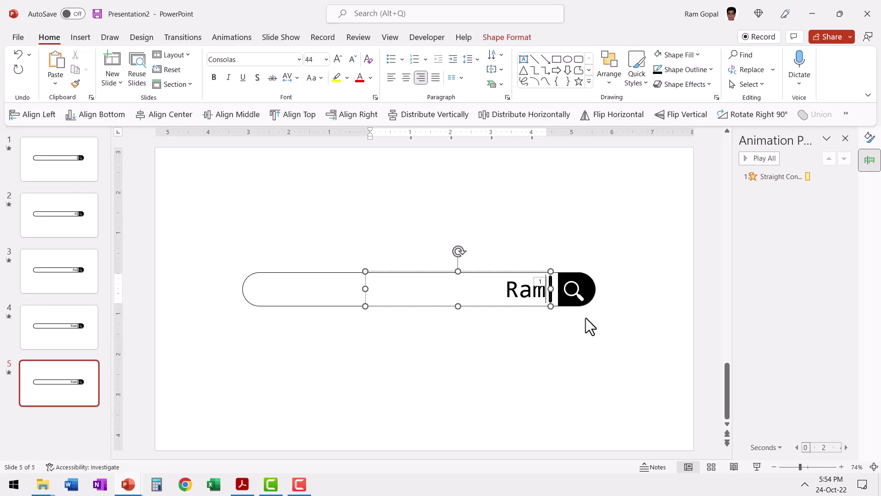
type("b")
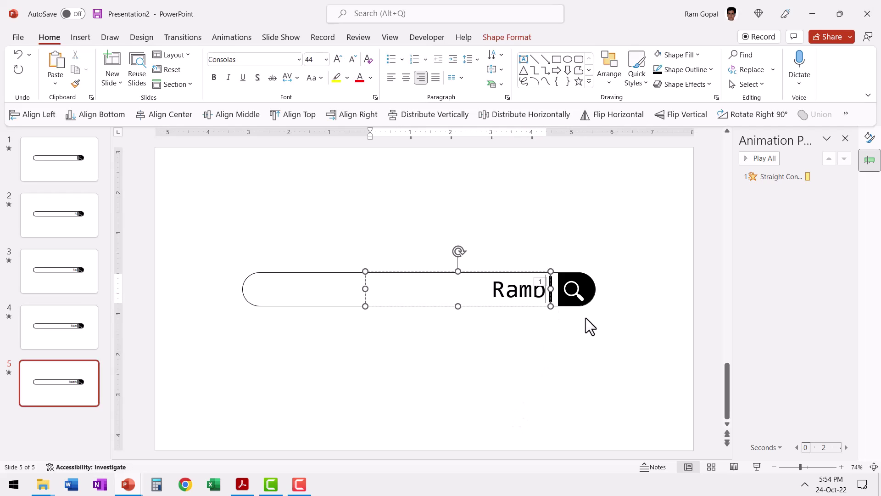
right_click(81, 395)
left_click(131, 251)
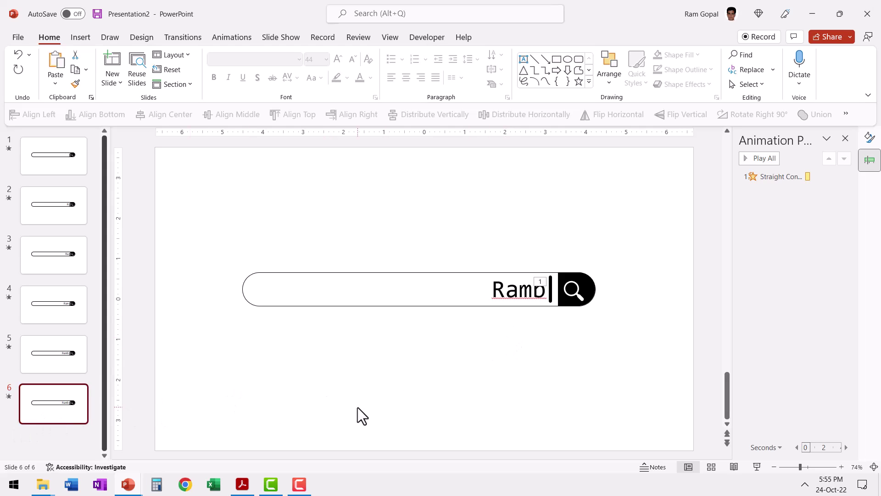
Step: Duplicate slide 6 as slide 7 and delete the 'b' so it reads 'Ram'
right_click(75, 408)
left_click(127, 263)
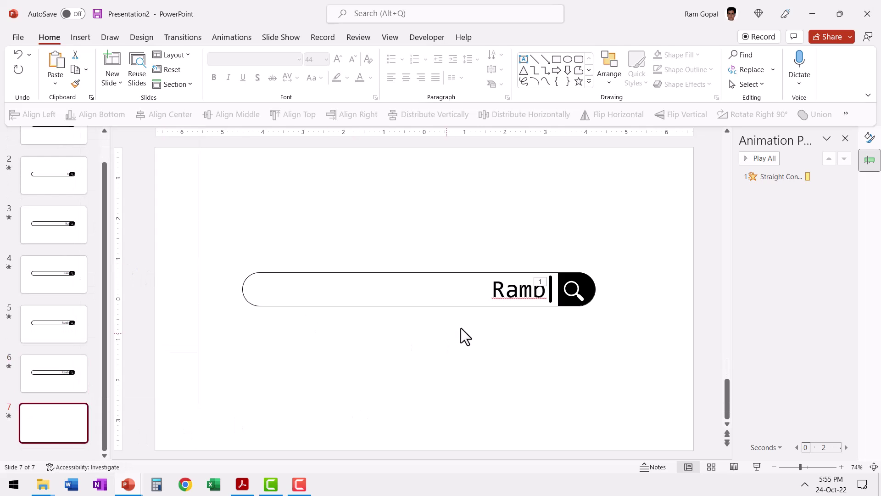
left_click(546, 294)
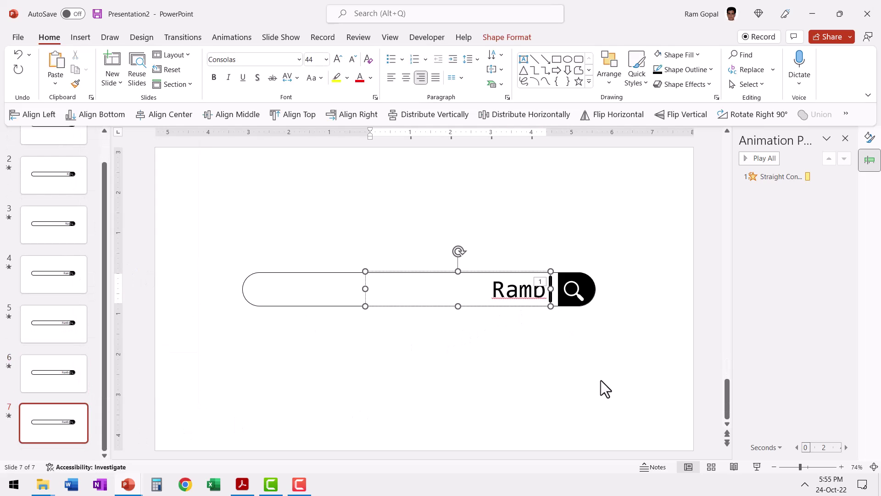
key("BackSpace")
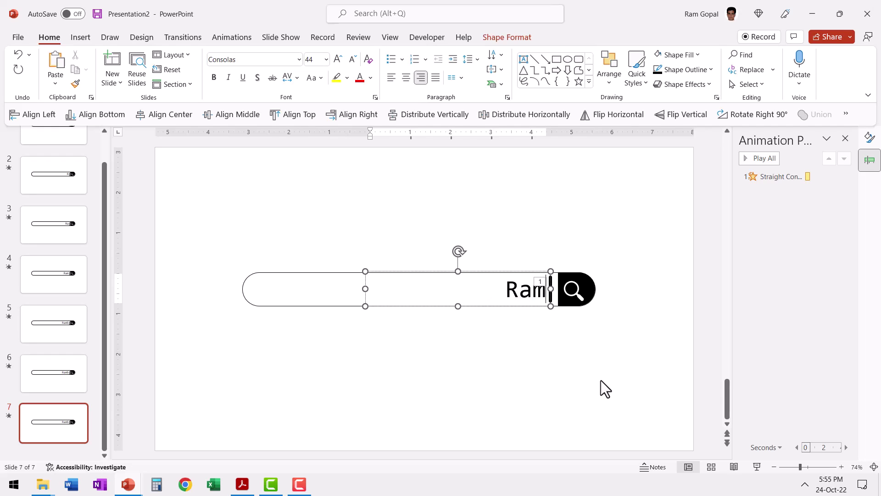
Step: Add slides 8 and 9 as duplicates reading 'Ramg' and 'Ramgo'
right_click(46, 425)
left_click(103, 282)
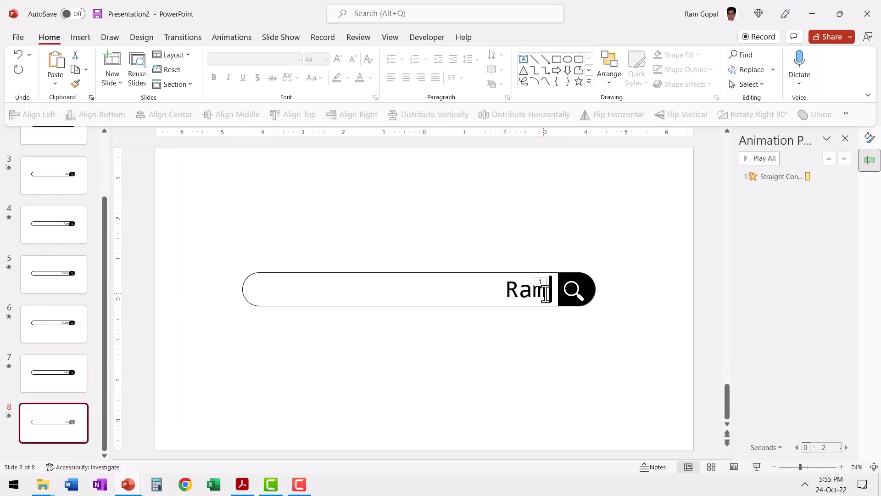
left_click(540, 300)
type("g")
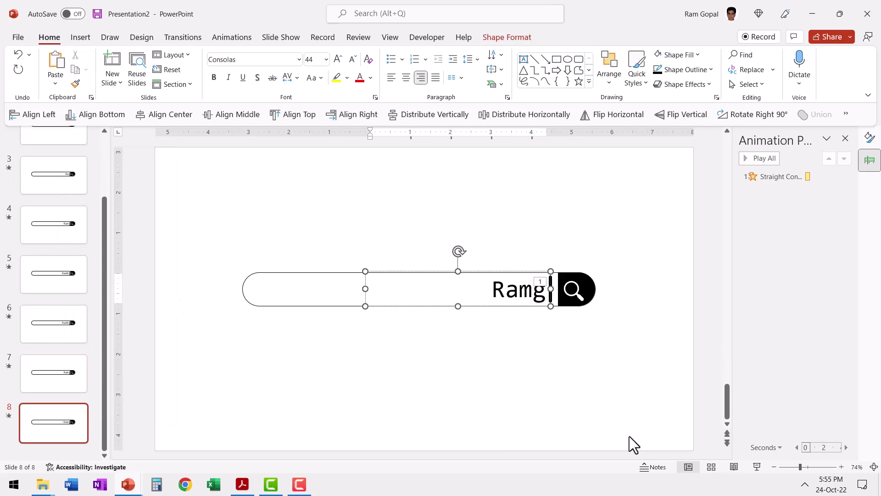
right_click(57, 423)
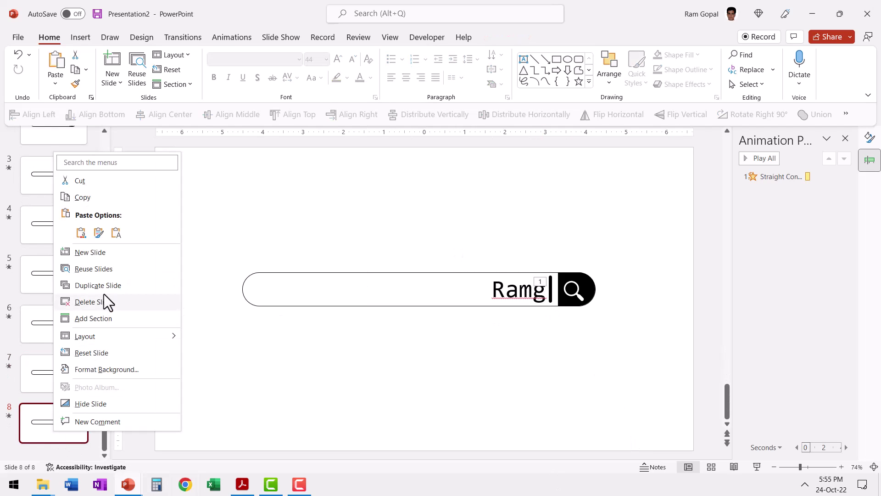
left_click(131, 286)
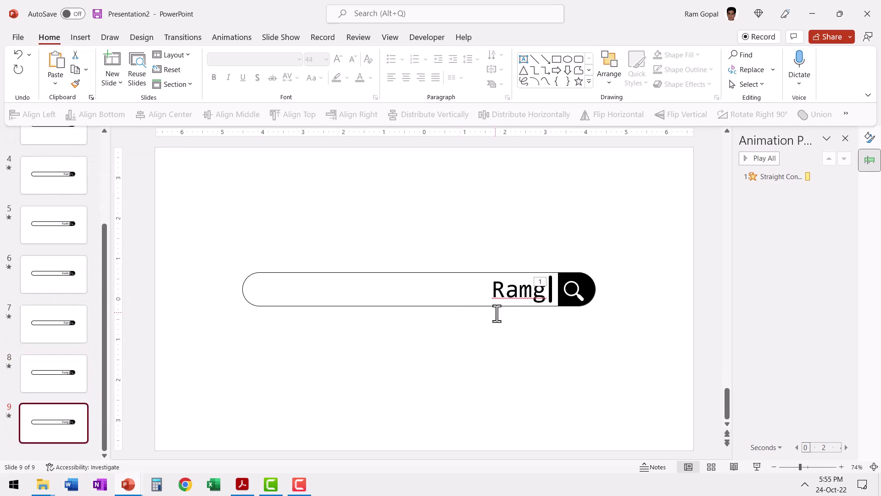
left_click(541, 289)
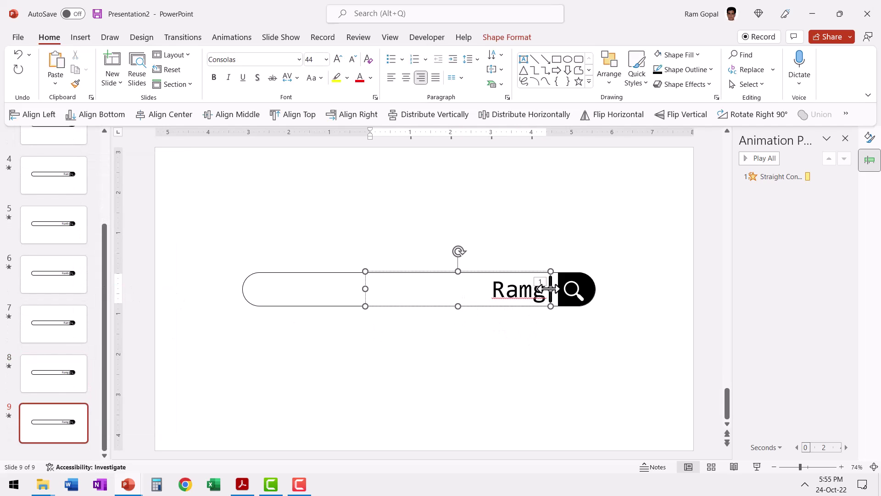
type("o")
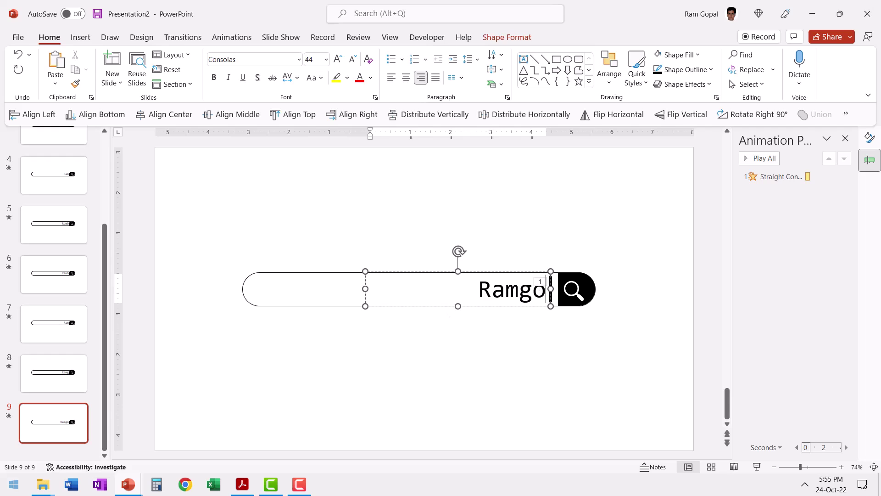
Step: Add slides 10 and 11 as duplicates reading 'Ramgop' and 'Ramgopa'
right_click(38, 417)
left_click(82, 271)
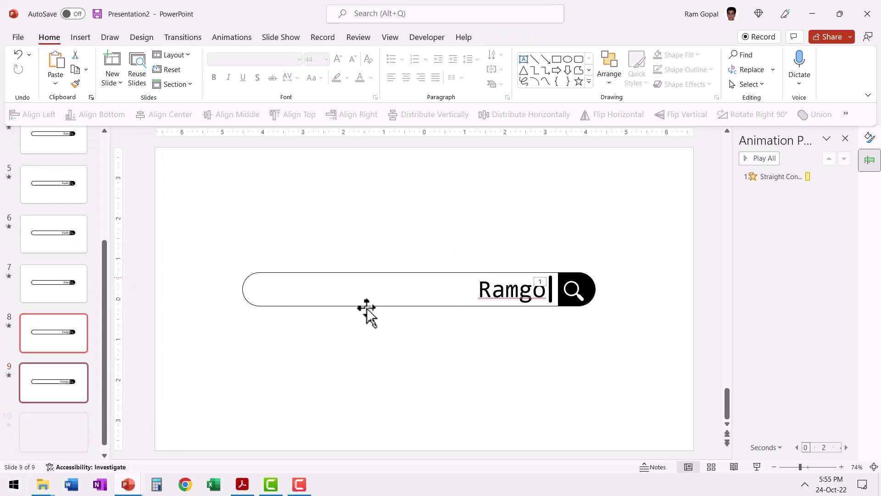
left_click(539, 298)
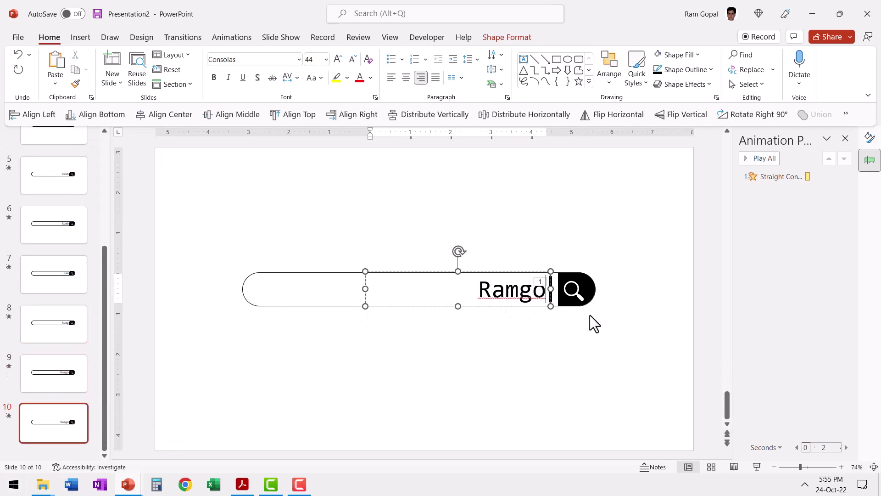
type("p")
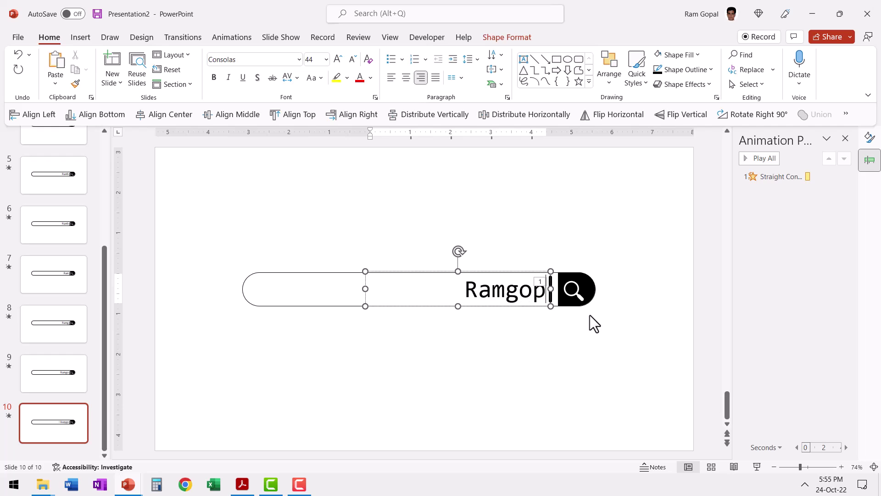
right_click(61, 428)
left_click(127, 277)
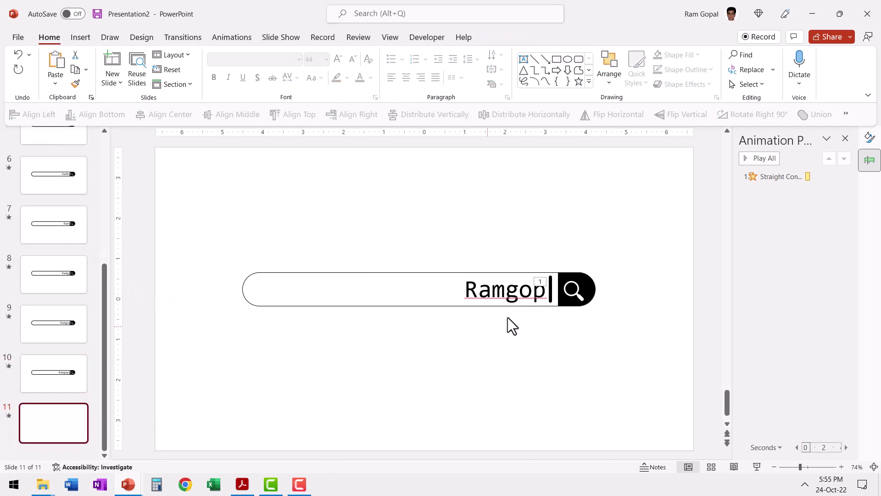
left_click(544, 295)
type("a")
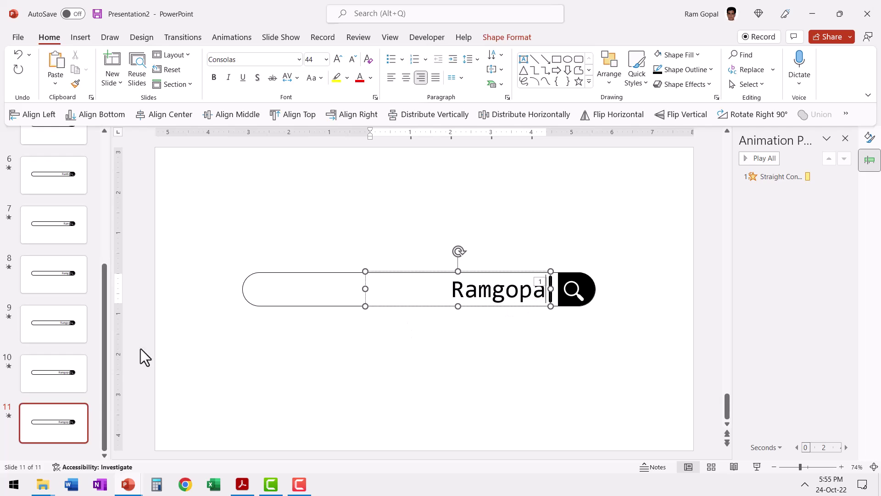
Step: Duplicate slide 11 as slide 12 and add 'l' to complete 'Ramgopal'
right_click(54, 423)
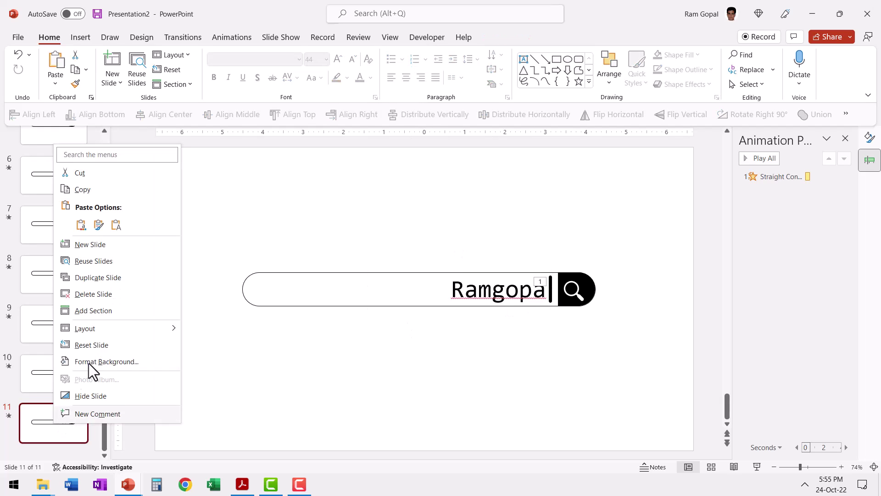
left_click(115, 278)
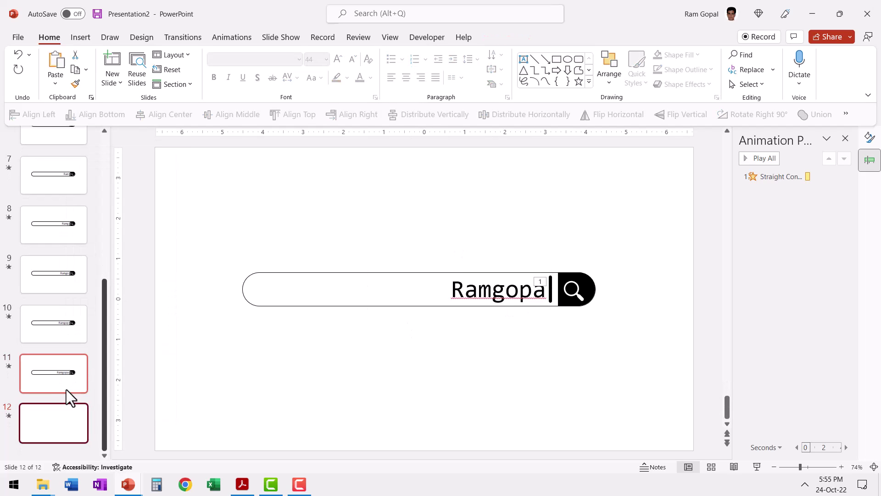
left_click(544, 290)
type("l")
left_click(560, 334)
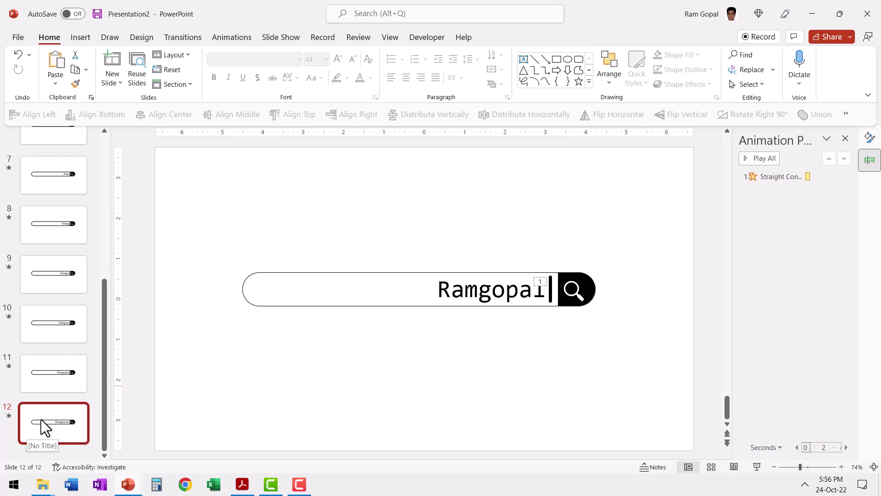
Step: Set the transition sound to Typewriter and apply it to all twelve slides
left_click(191, 35)
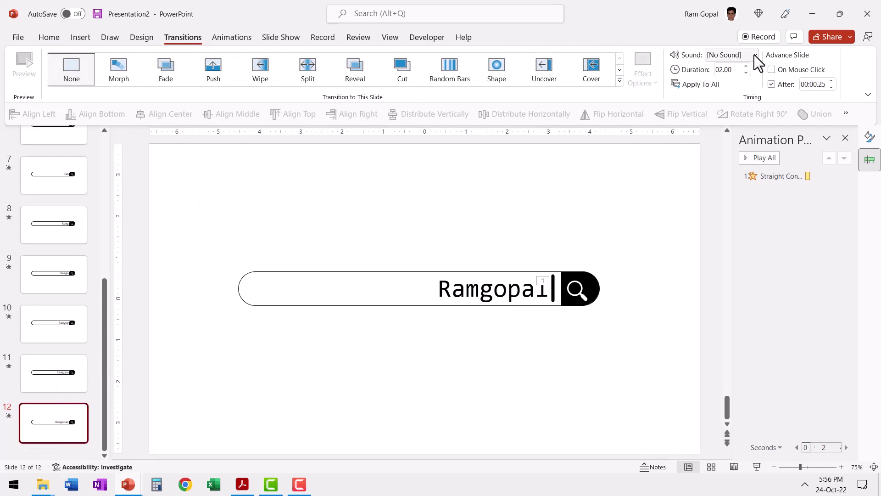
left_click(754, 54)
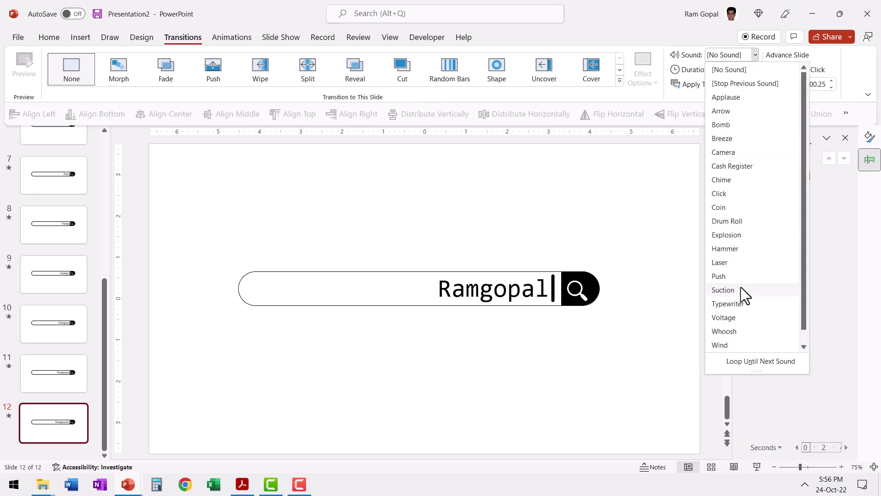
left_click(731, 304)
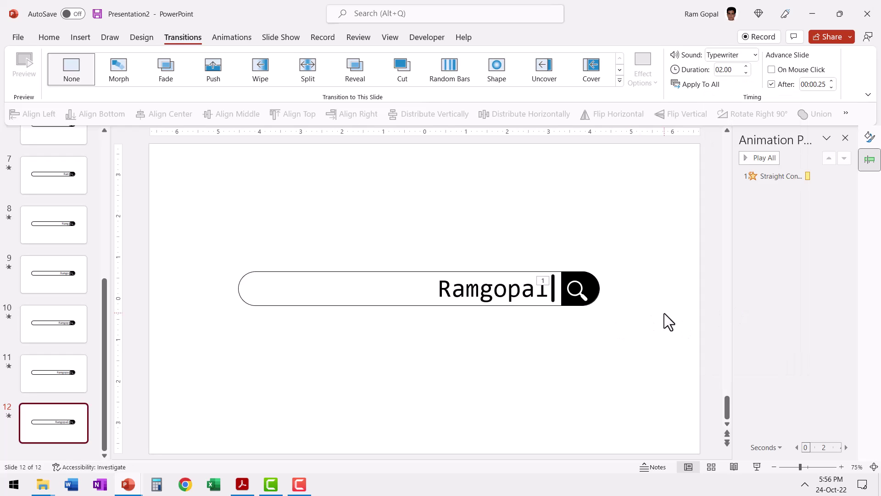
left_click(704, 86)
scroll(48, 239, "up", 6)
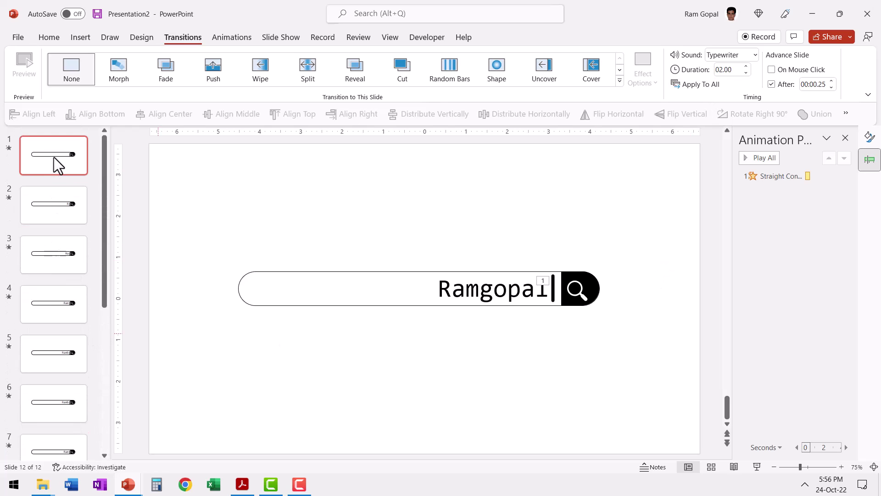
left_click(51, 167)
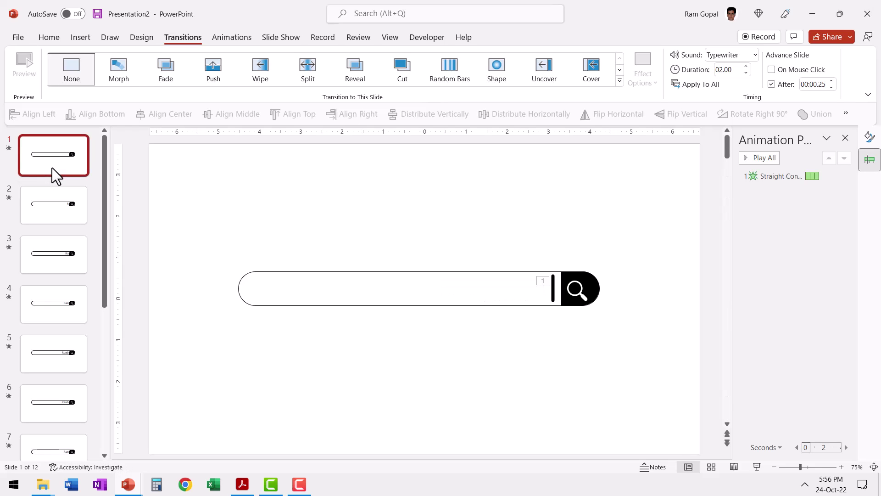